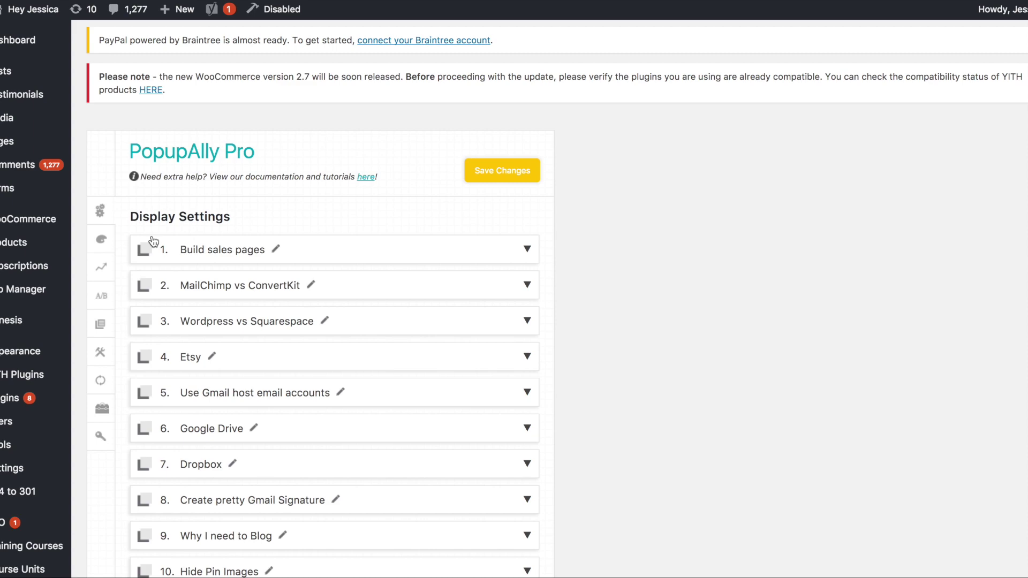
scroll(238, 356, down, 15)
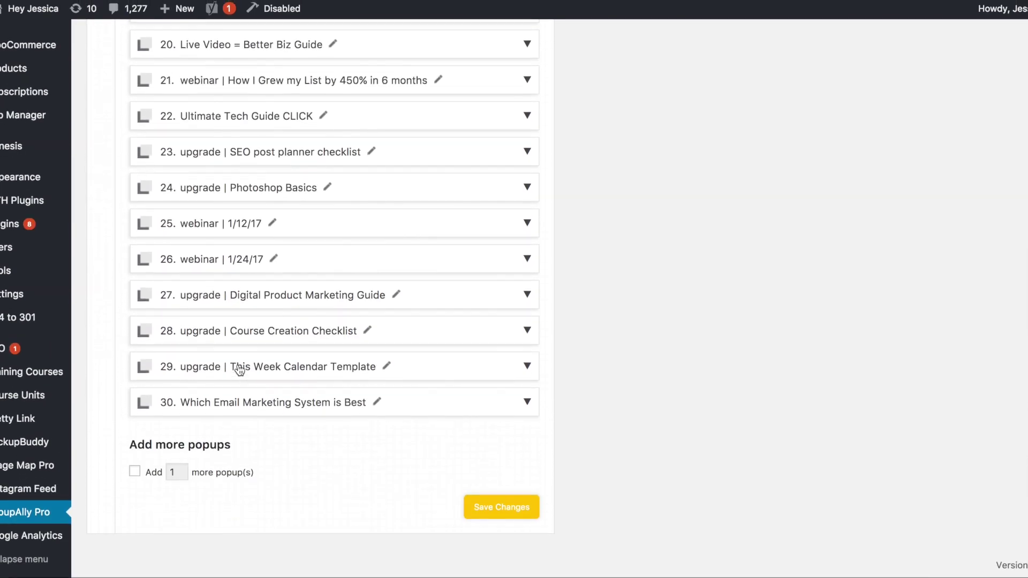
scroll(238, 370, up, 15)
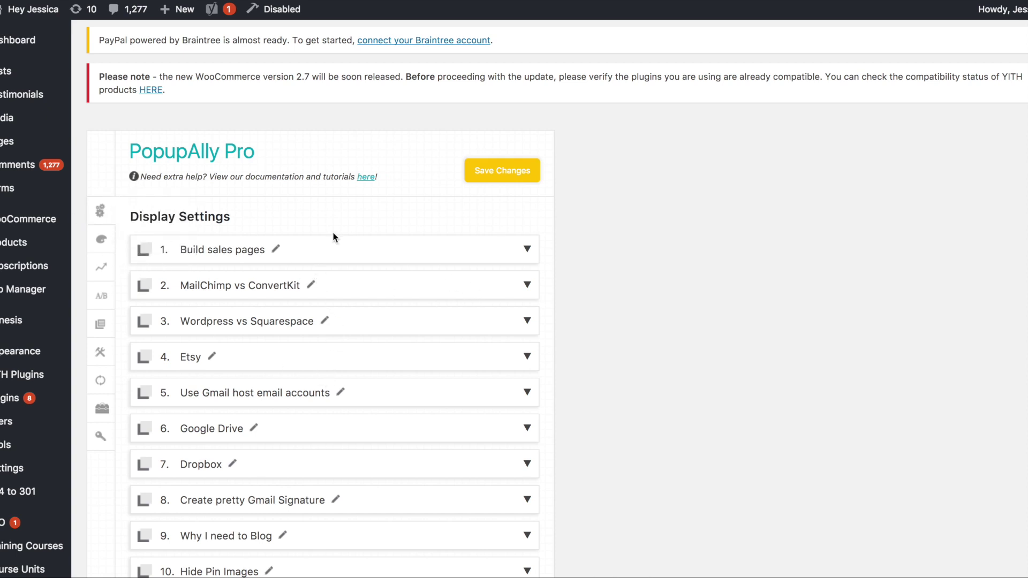
Expand and collapse the Build sales pages and MailChimp vs ConvertKit display settings rows
click(529, 251)
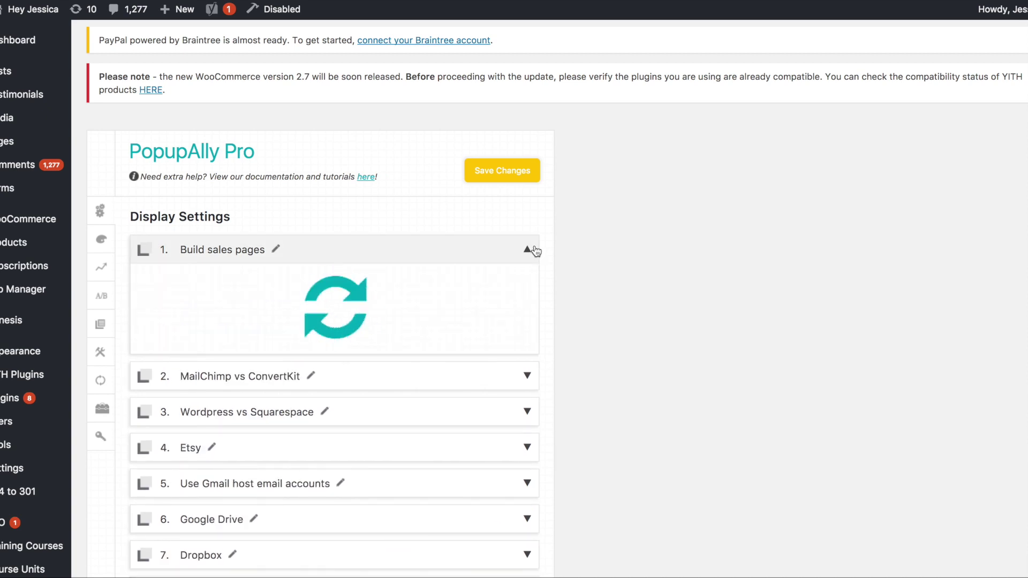
click(535, 251)
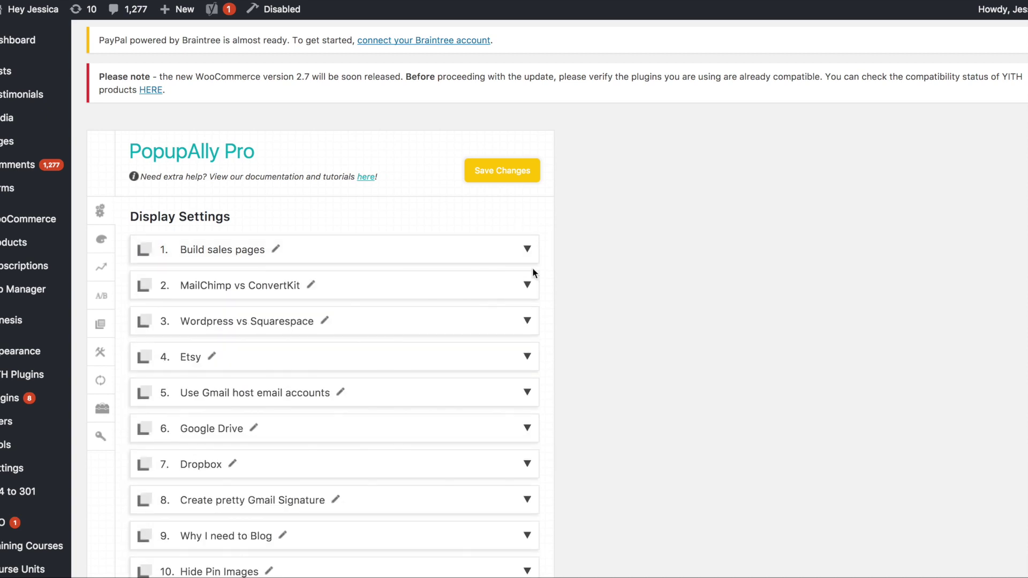
click(533, 291)
click(533, 292)
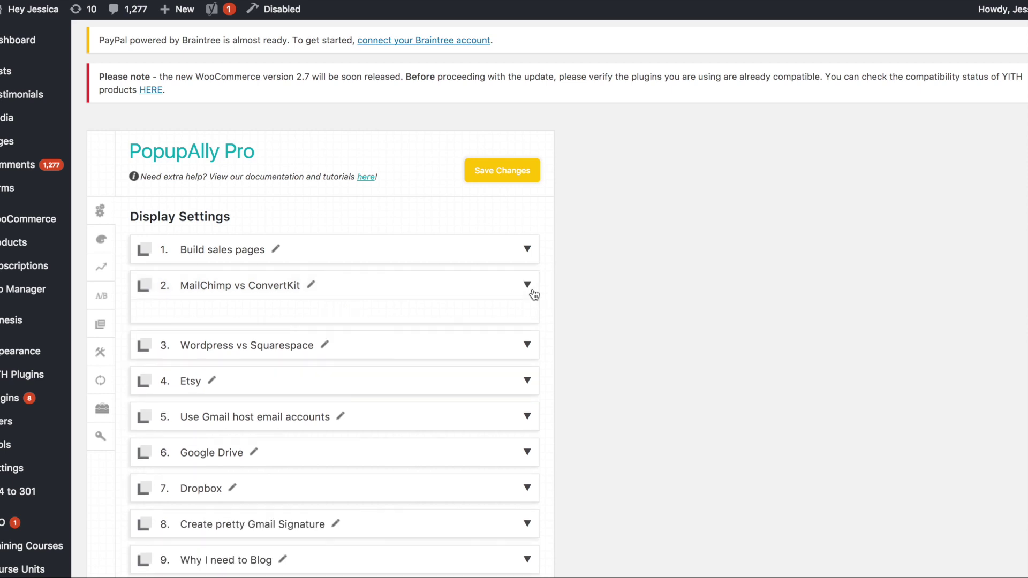
Switch to Style Settings and expand, then collapse, the Build sales pages style options
click(105, 248)
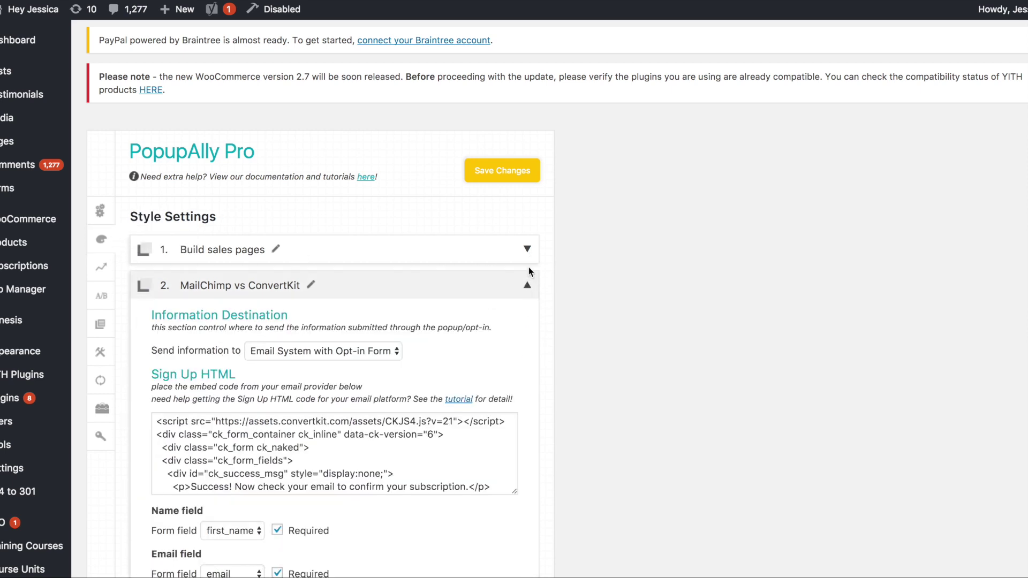
click(528, 252)
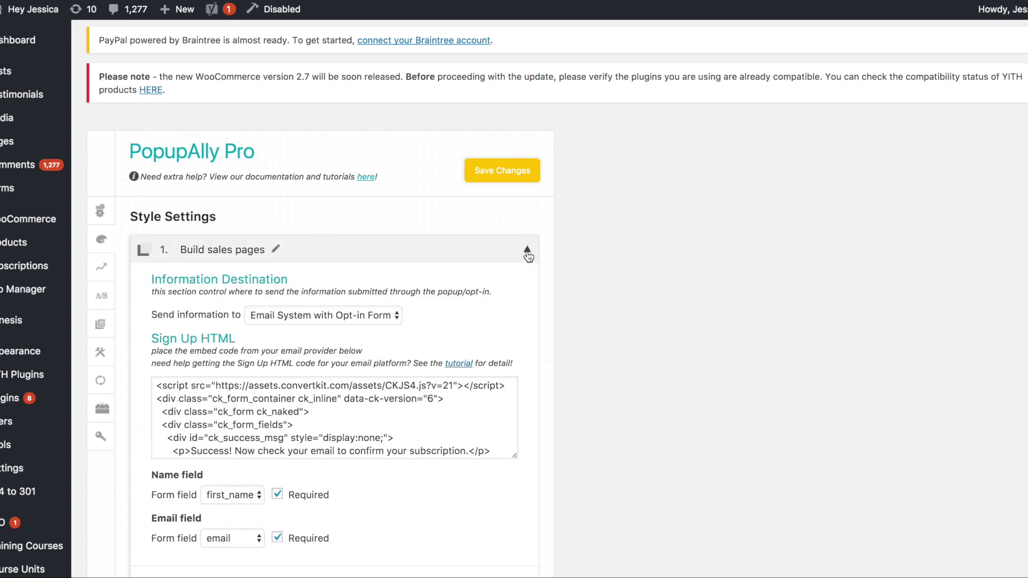
click(528, 252)
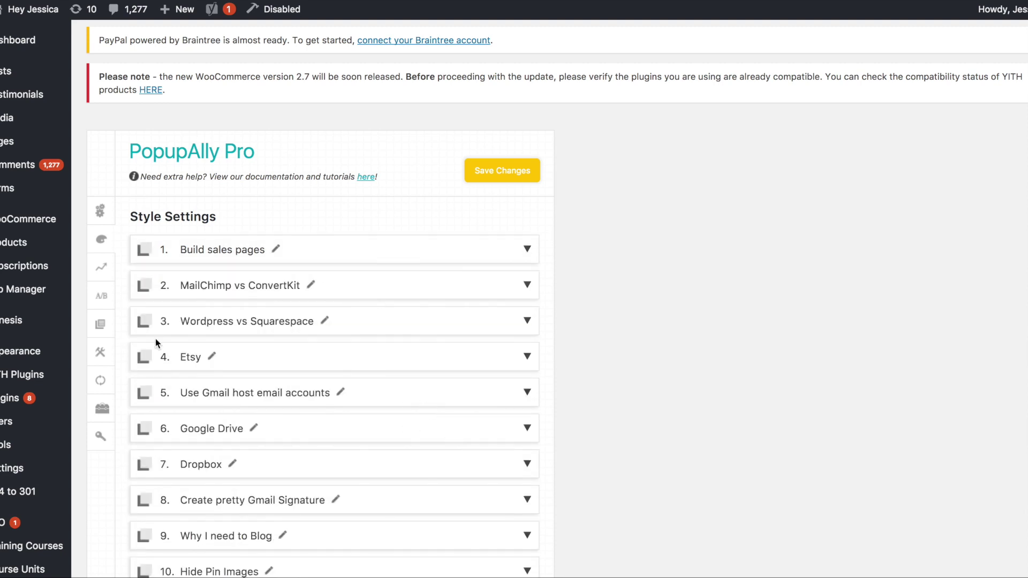
Open Opt-in Statistics, scroll through each popup's conversion rate, and check the available statistics options
click(101, 273)
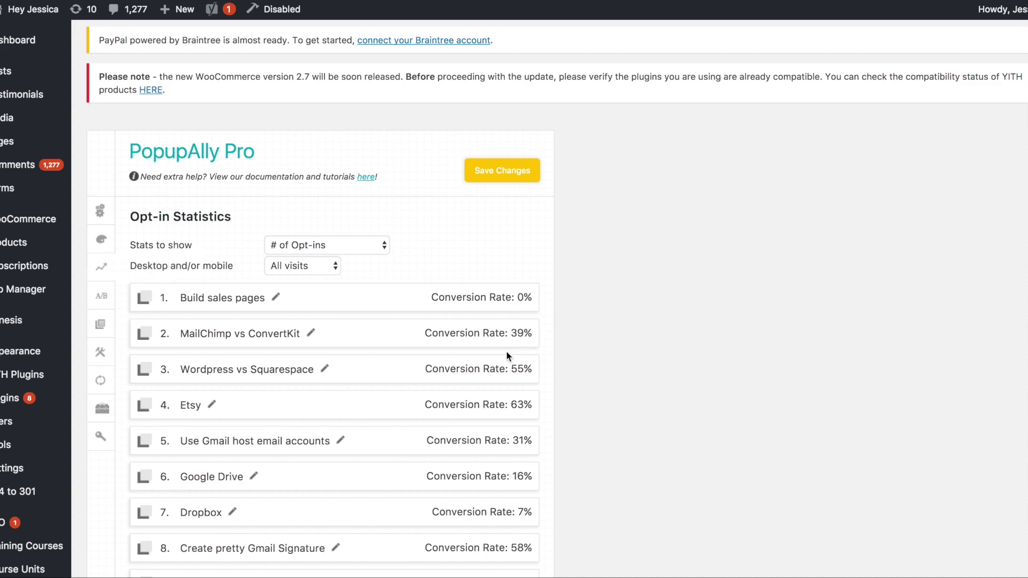
scroll(506, 351, down, 3)
scroll(506, 354, down, 3)
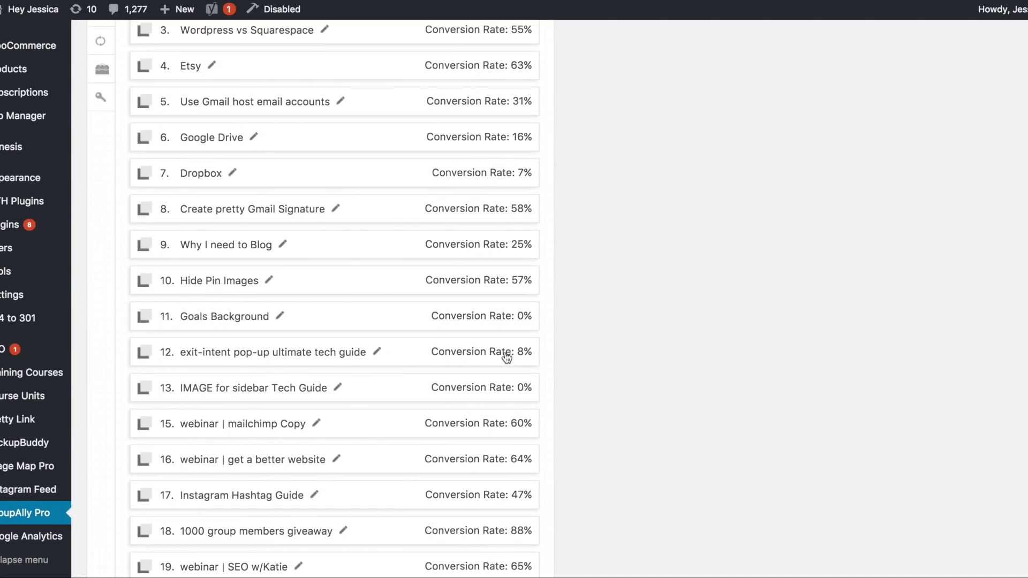
scroll(506, 358, down, 3)
scroll(506, 358, down, 7)
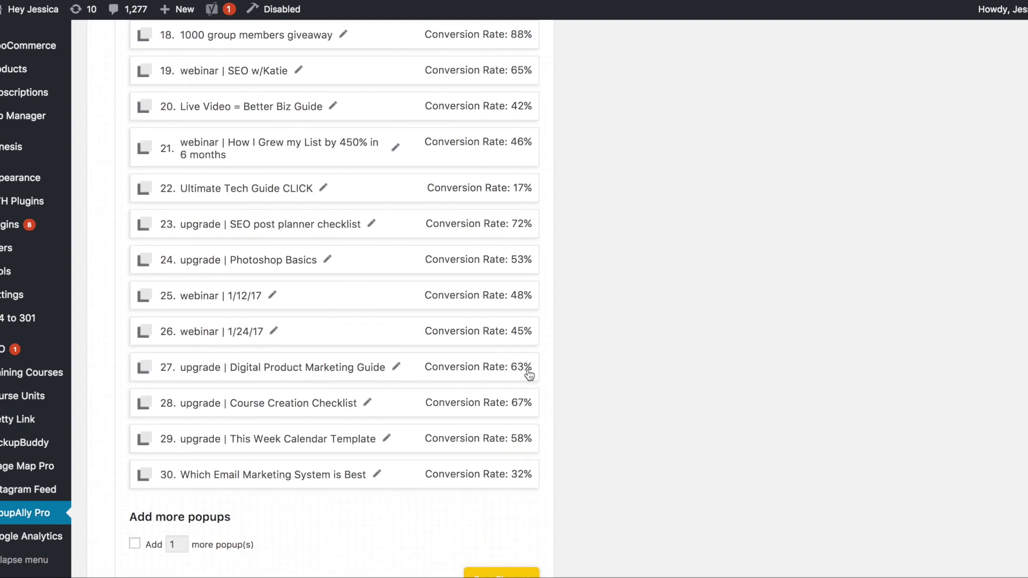
scroll(529, 375, up, 10)
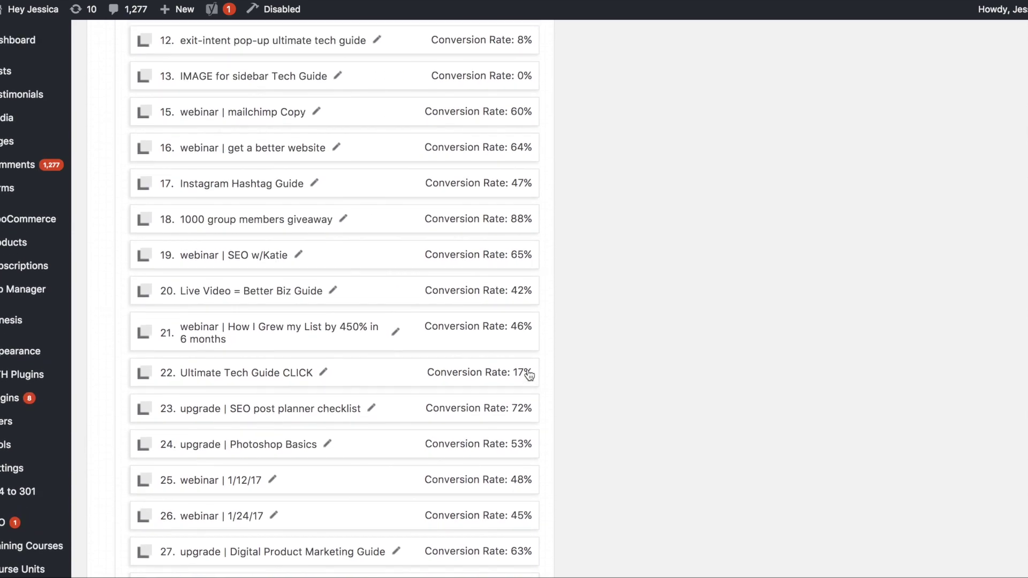
scroll(527, 372, down, 7)
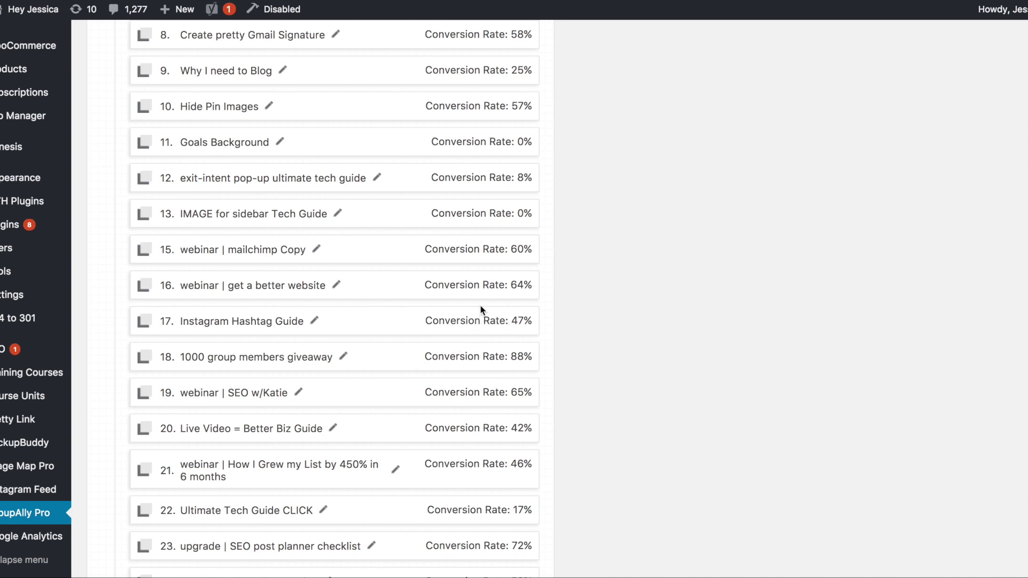
scroll(482, 310, up, 2)
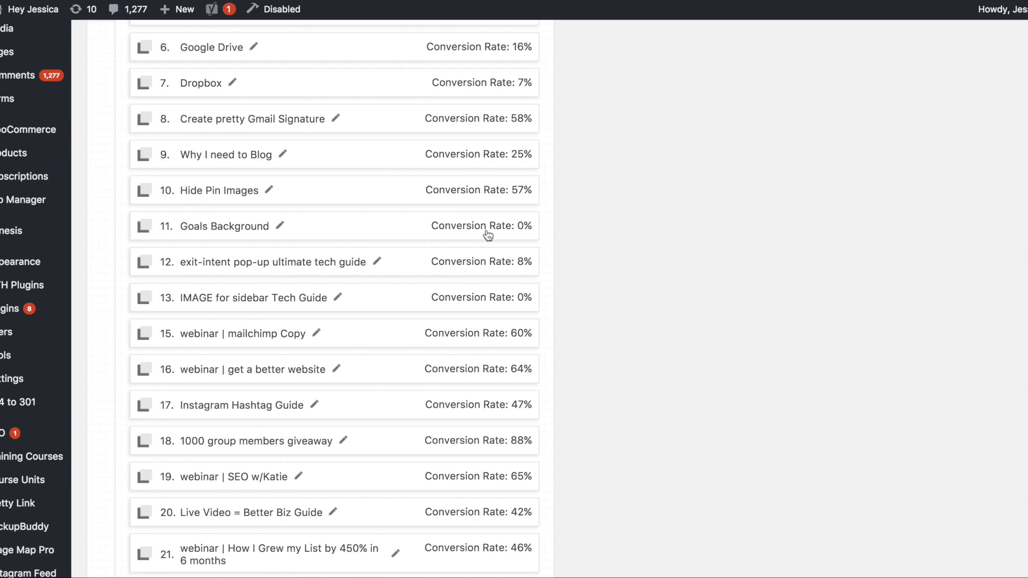
scroll(533, 230, up, 6)
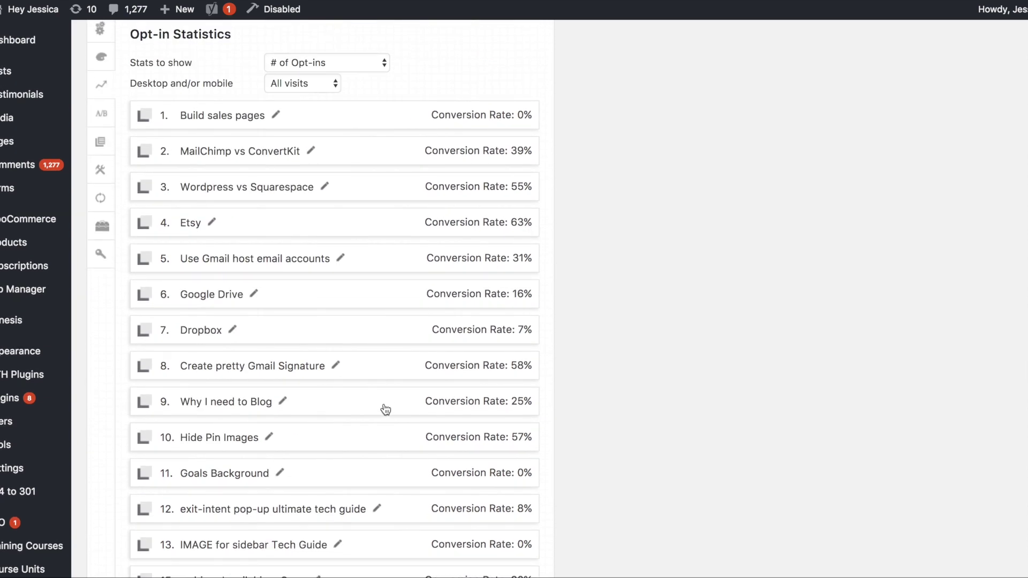
scroll(502, 407, down, 1)
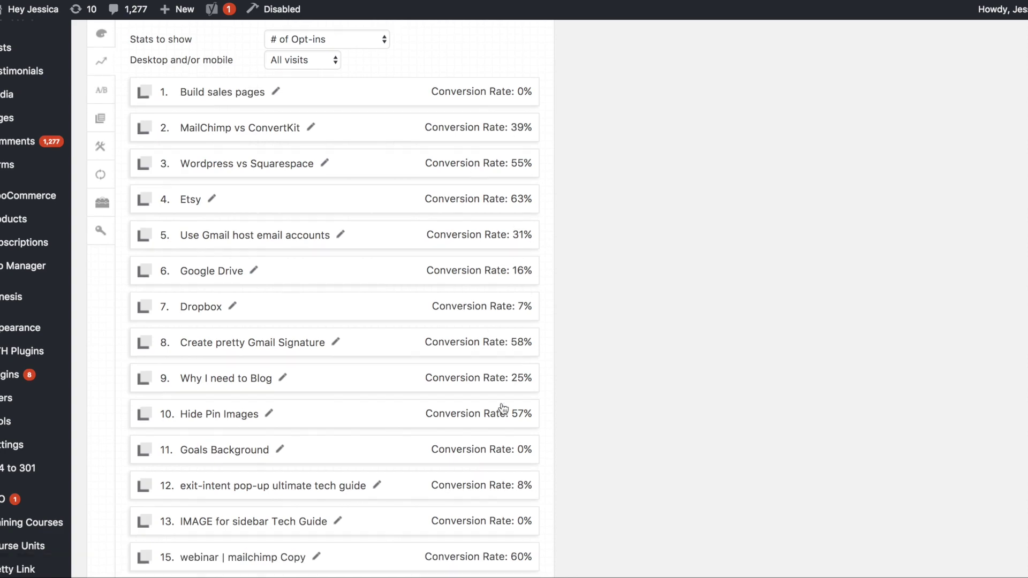
scroll(500, 406, down, 18)
scroll(500, 404, up, 20)
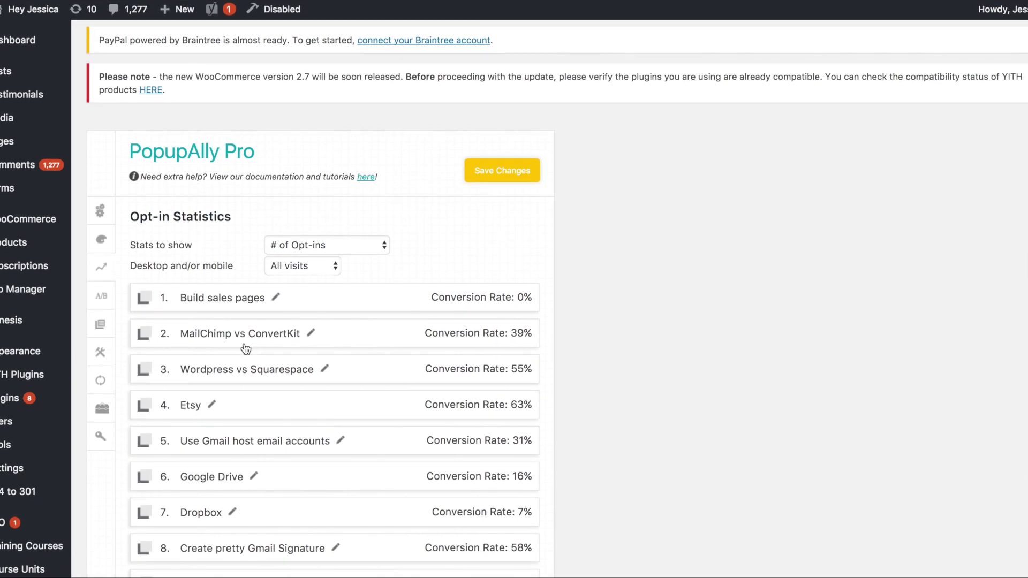
click(355, 244)
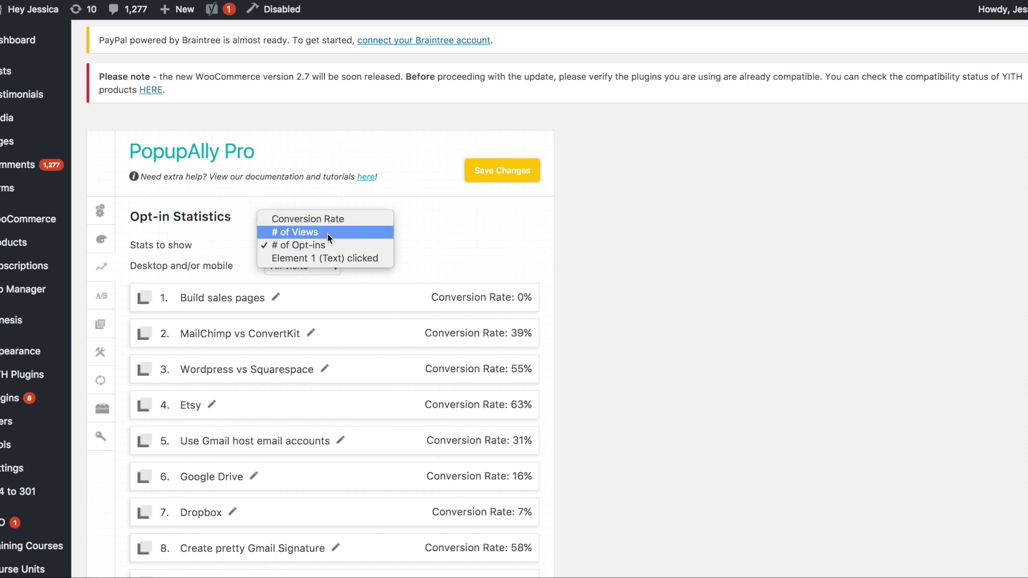
click(574, 312)
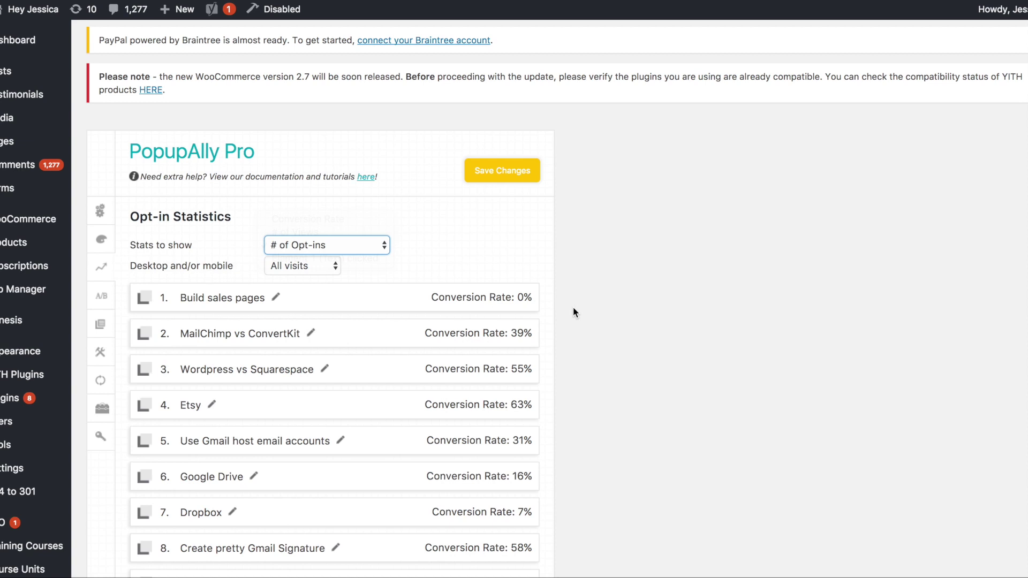
click(527, 303)
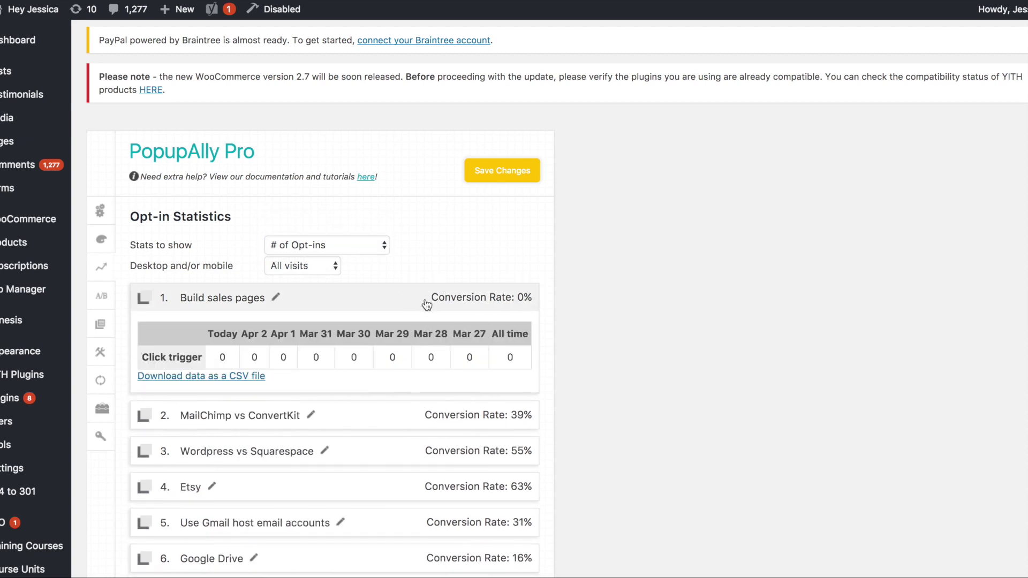
click(427, 299)
click(428, 335)
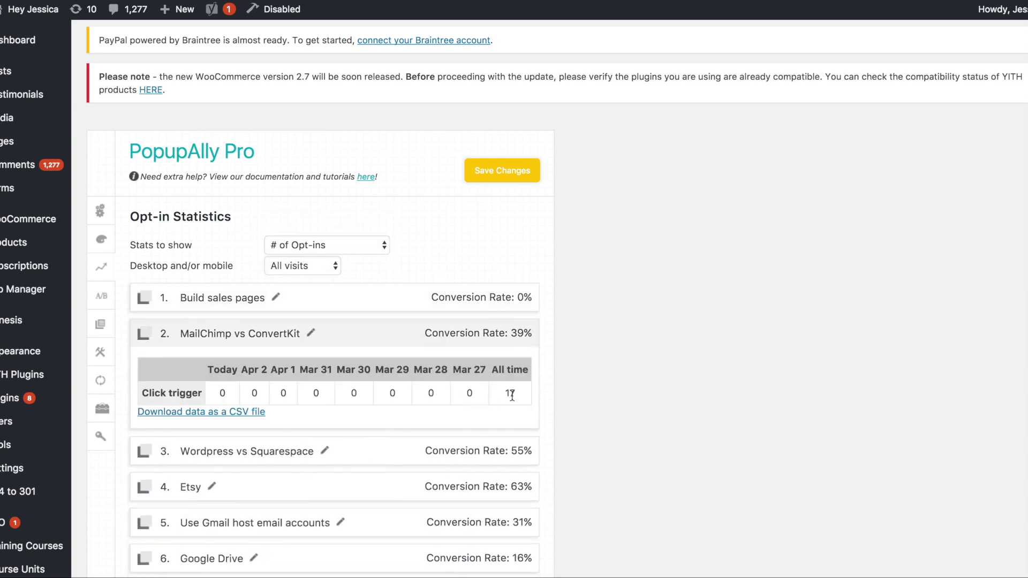
click(361, 340)
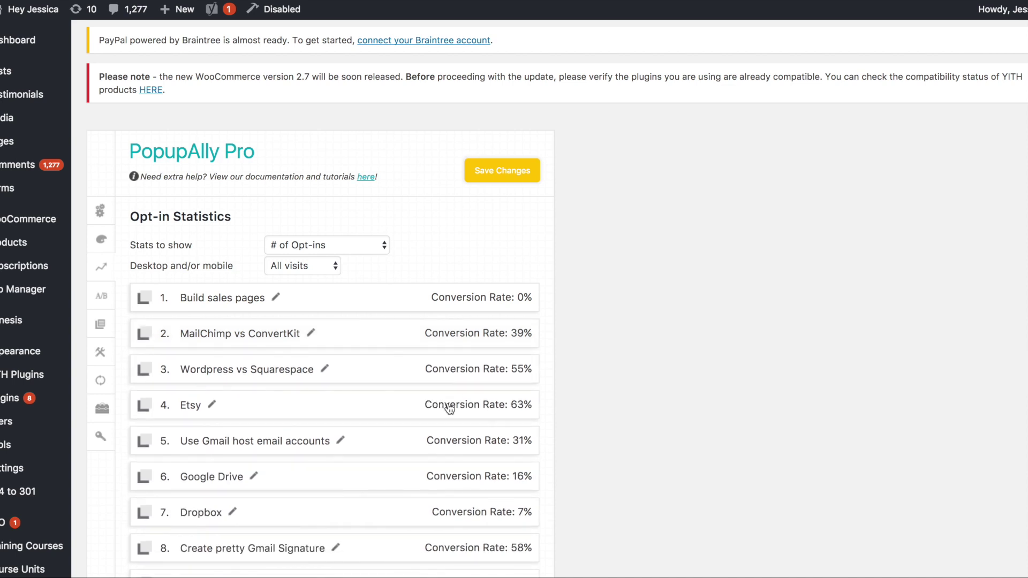
click(448, 409)
scroll(449, 407, down, 3)
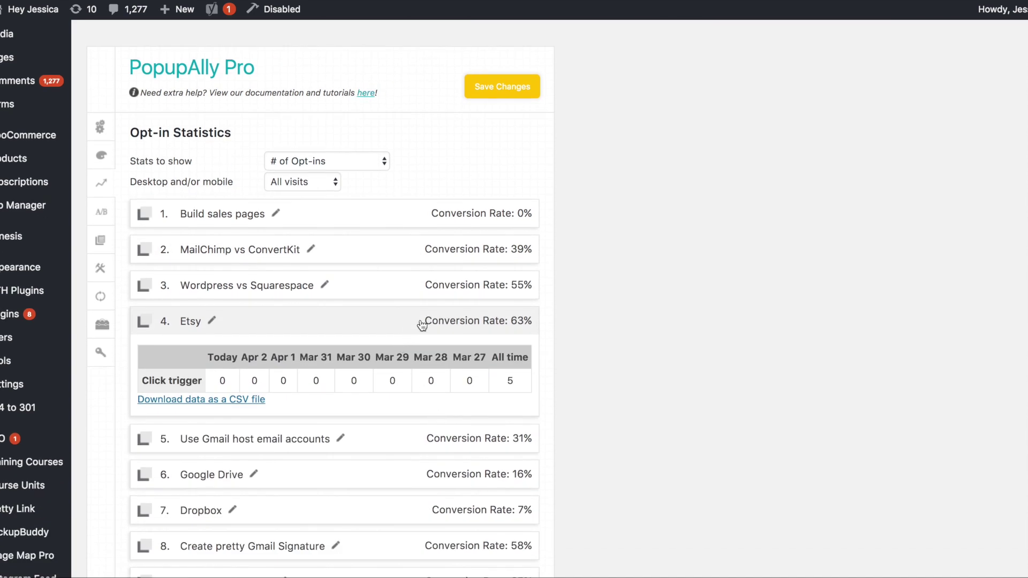
click(422, 323)
click(470, 359)
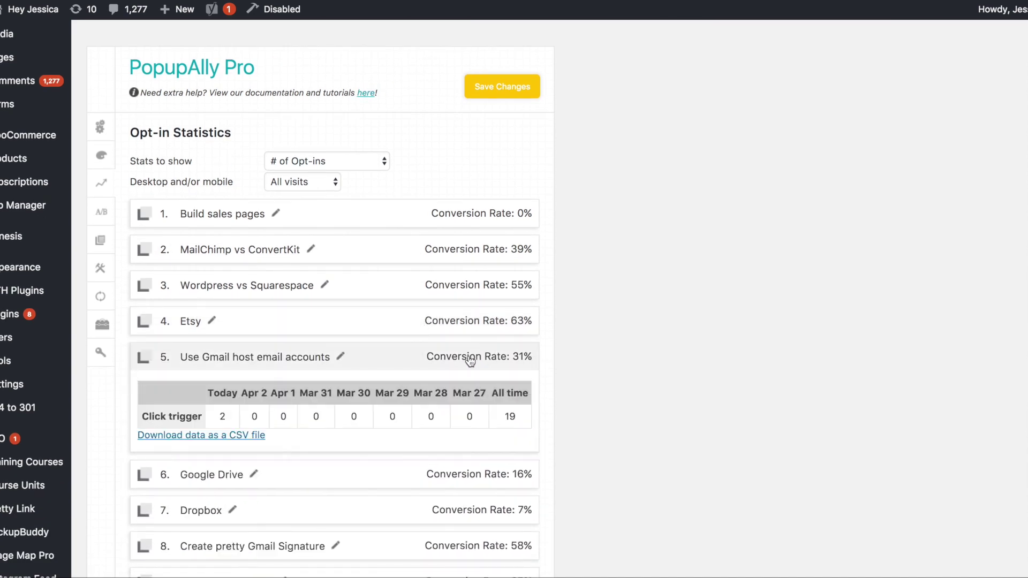
click(470, 359)
click(470, 400)
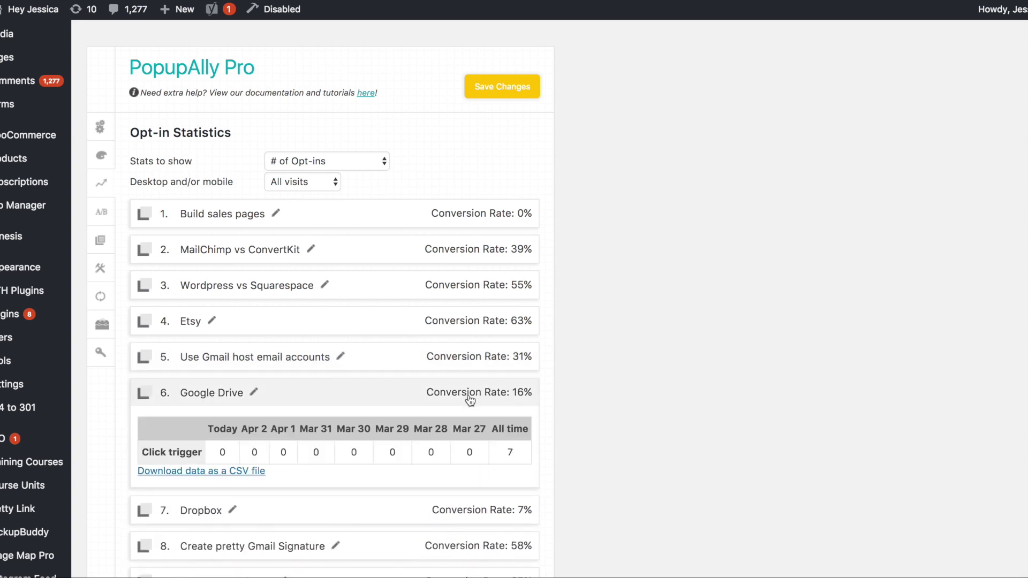
click(471, 400)
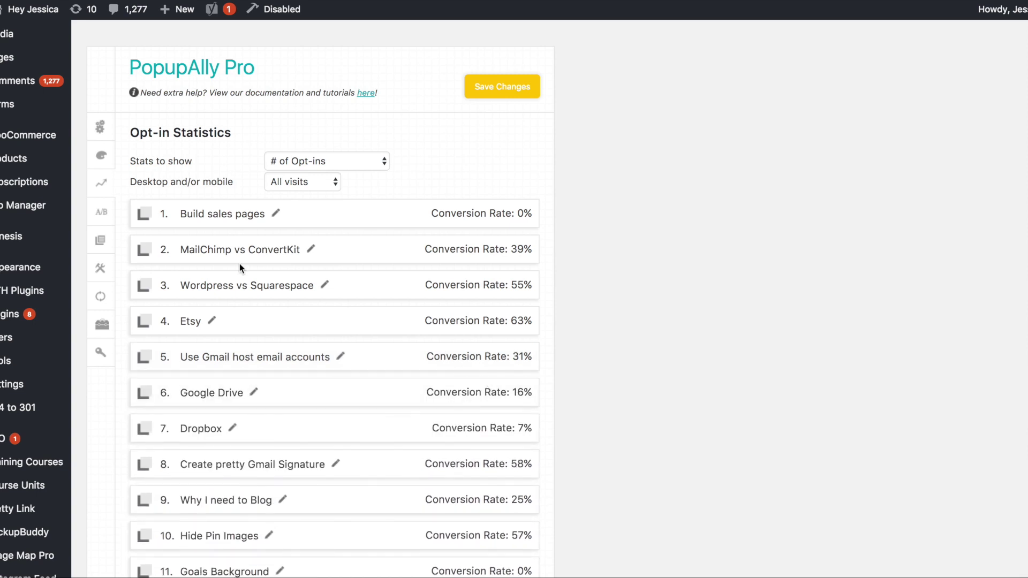
Open the A/B Split Test page, which has no split tests yet
click(102, 218)
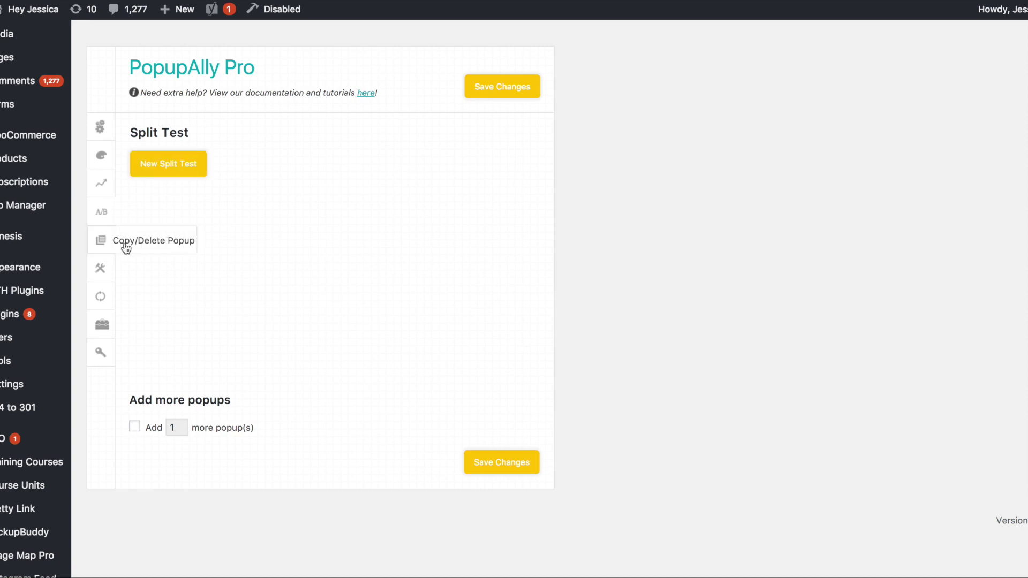
In Copy/Delete Popup, enable Copy on Save for Build sales pages and select the copy's name
click(105, 244)
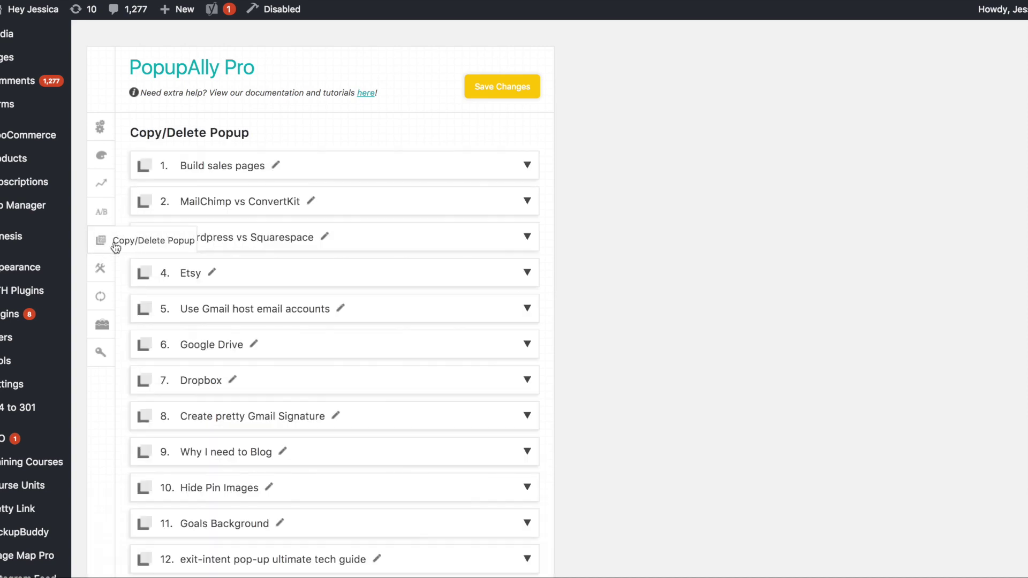
click(527, 166)
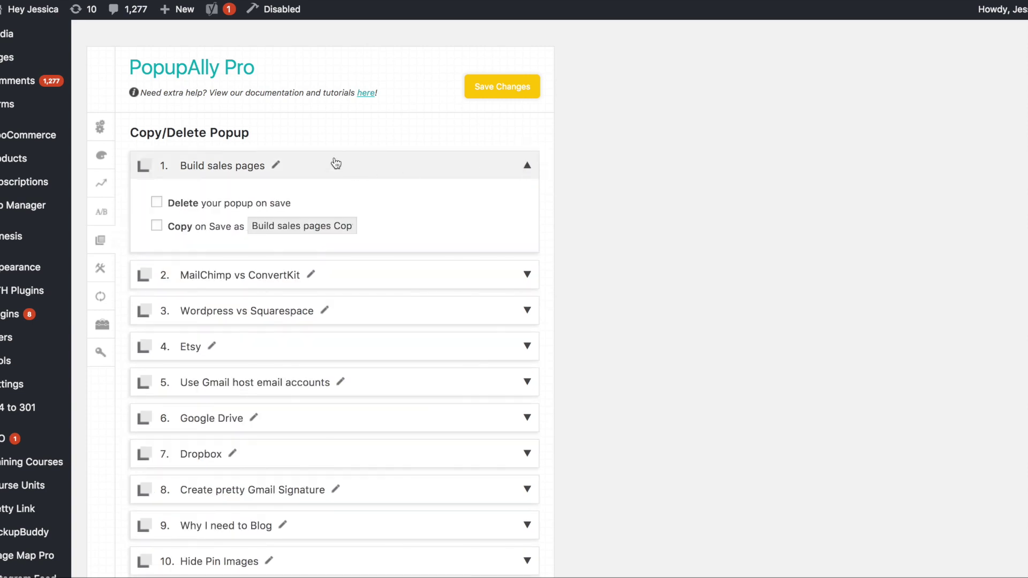
click(156, 225)
double_click(265, 225)
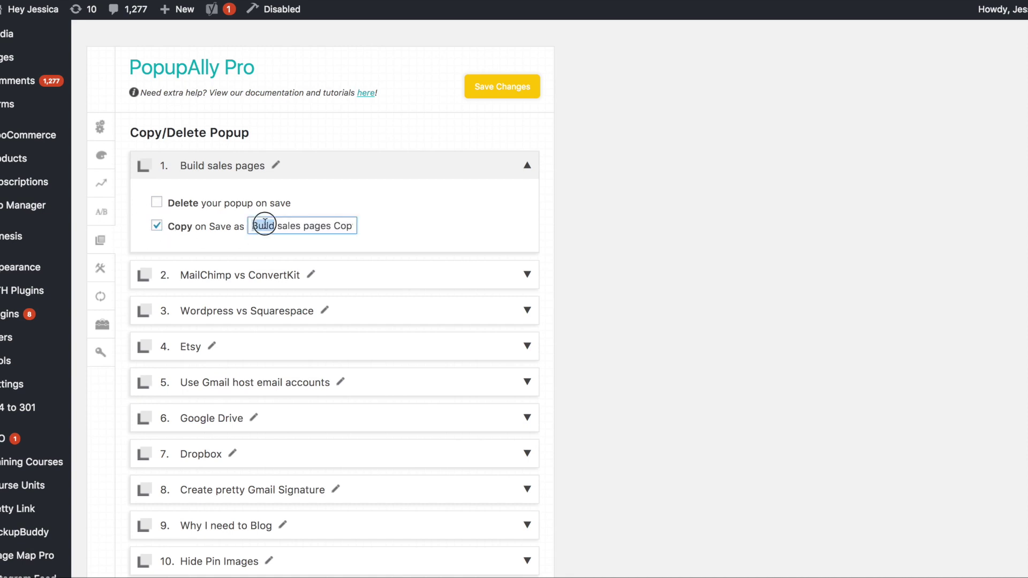
drag(264, 225, 400, 227)
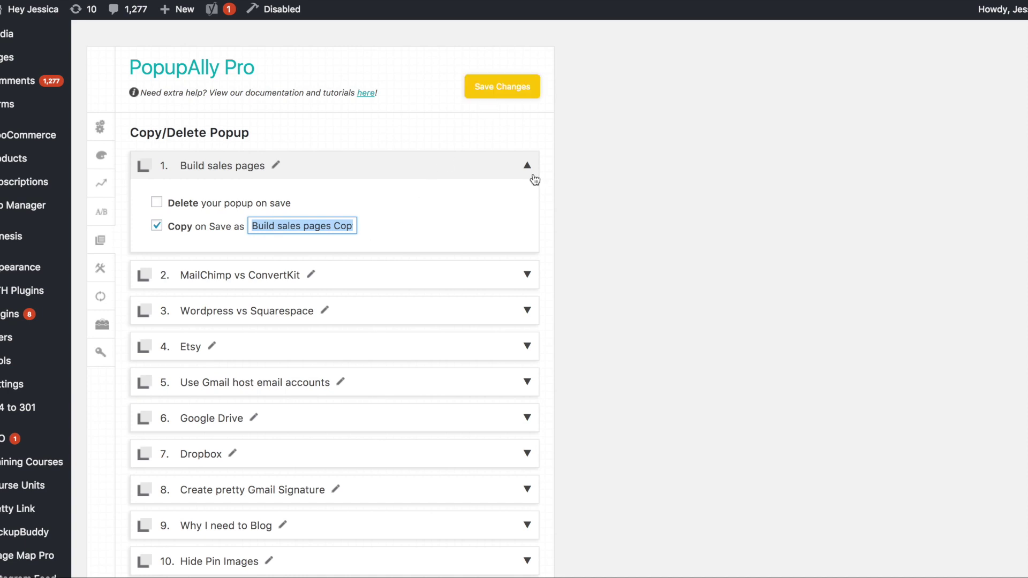
Uncheck Copy on Save for Build sales pages, leaving copy and delete off, then open Advanced Settings
scroll(534, 180, down, 20)
scroll(466, 360, up, 20)
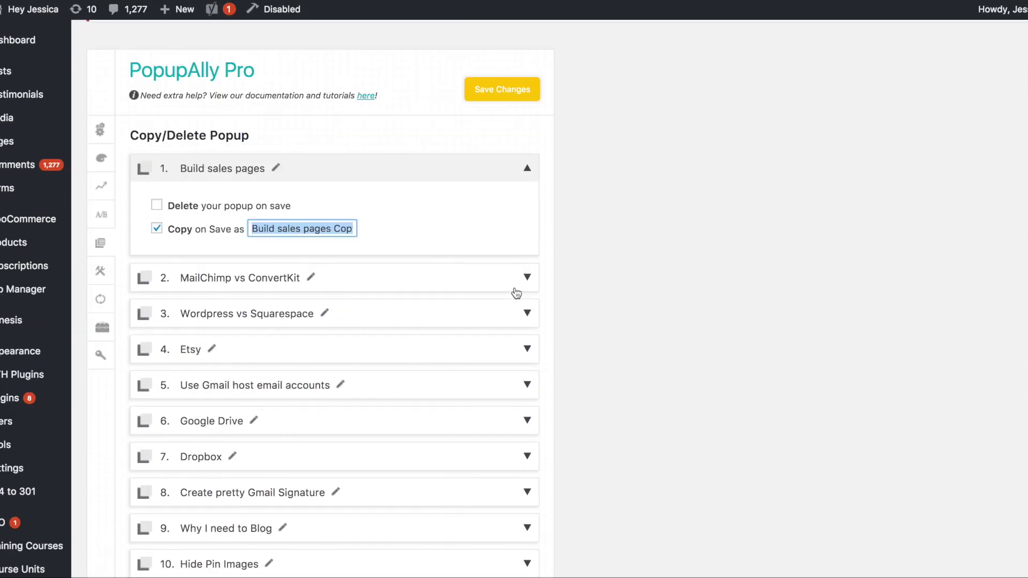
click(157, 228)
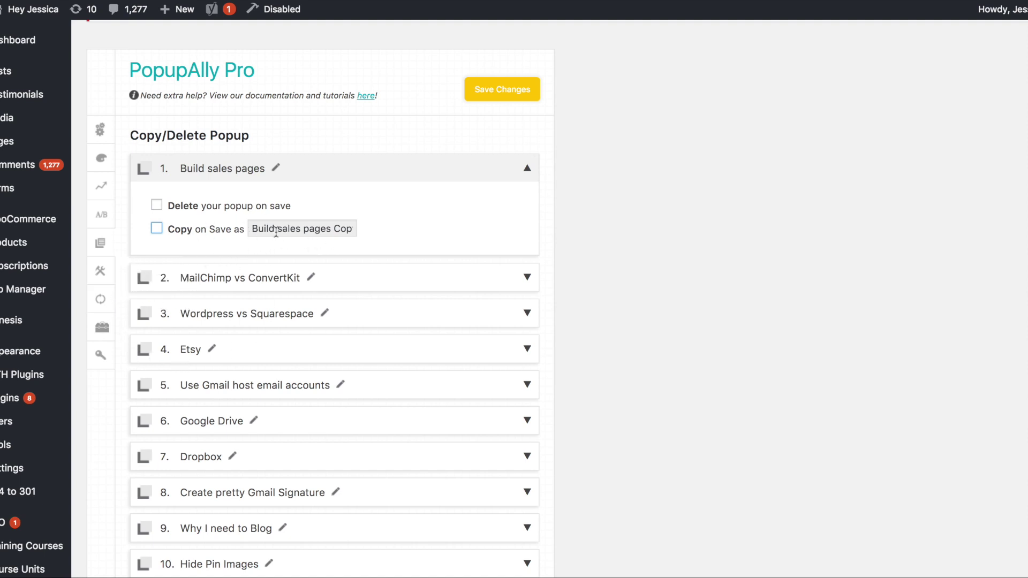
drag(253, 229, 390, 226)
click(387, 235)
click(101, 272)
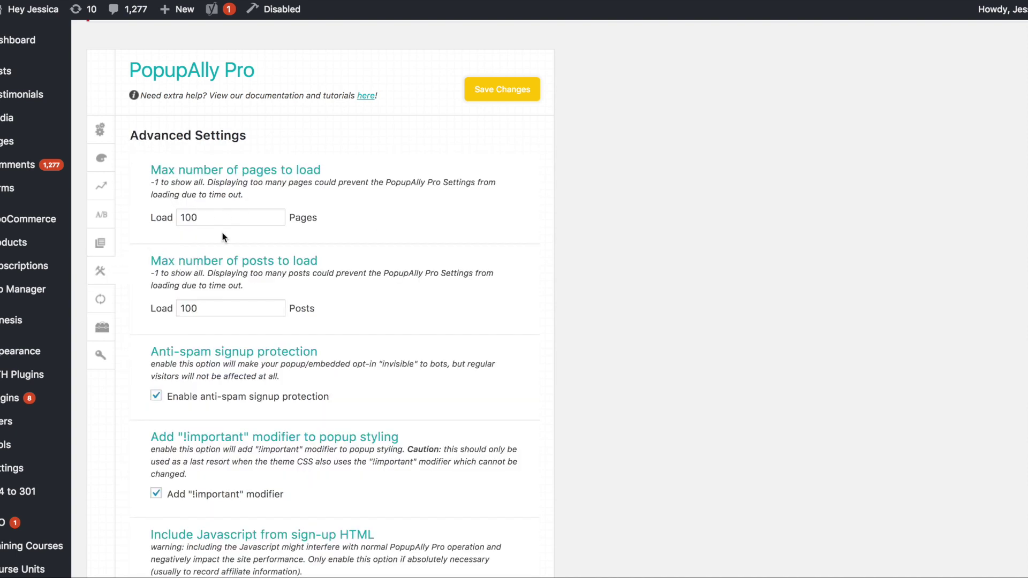
Scroll through Advanced Settings, with page and post loading limits of 100, then open Import/Export
scroll(224, 237, down, 5)
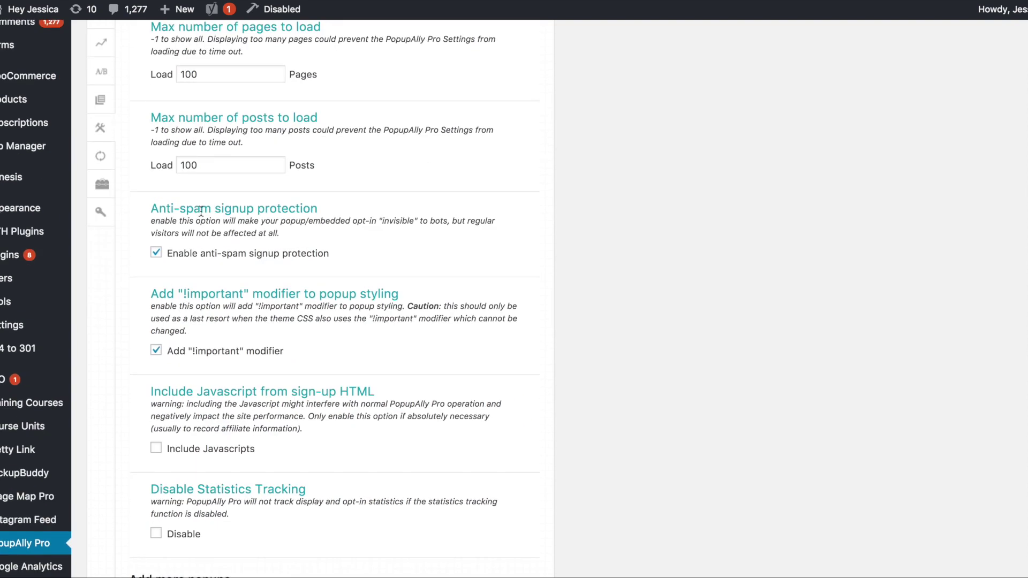
scroll(218, 219, down, 5)
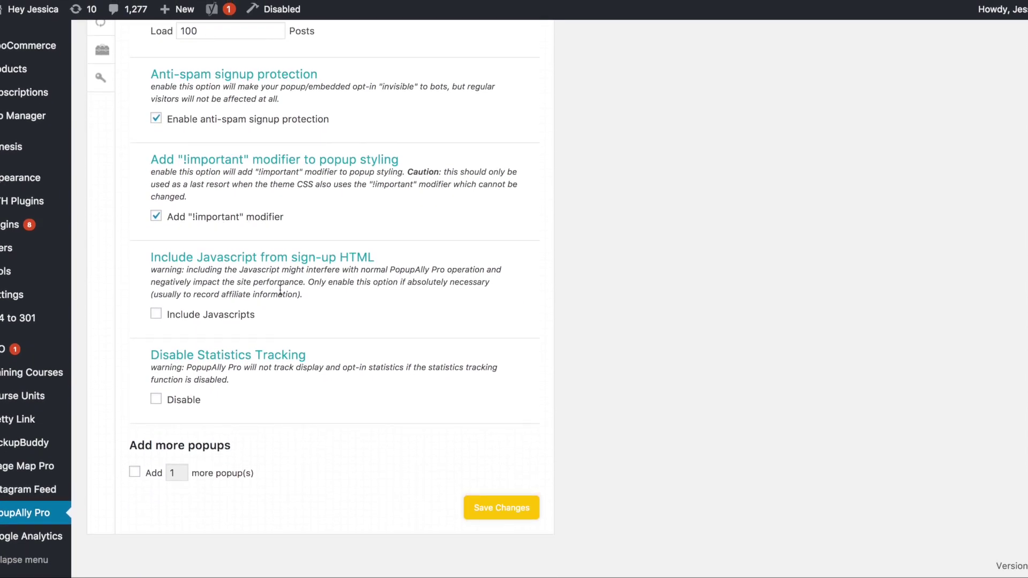
scroll(301, 290, up, 5)
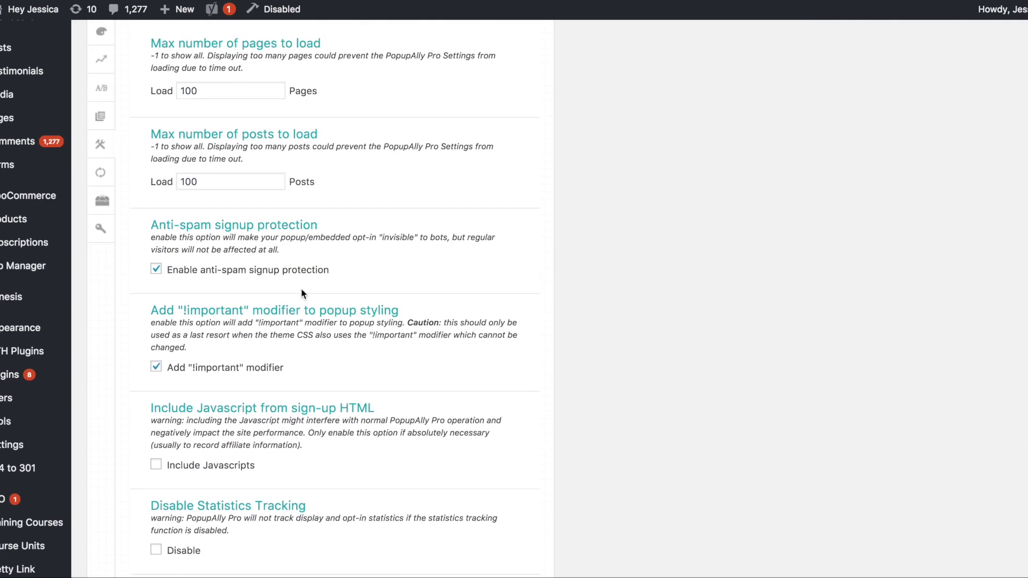
scroll(301, 293, down, 3)
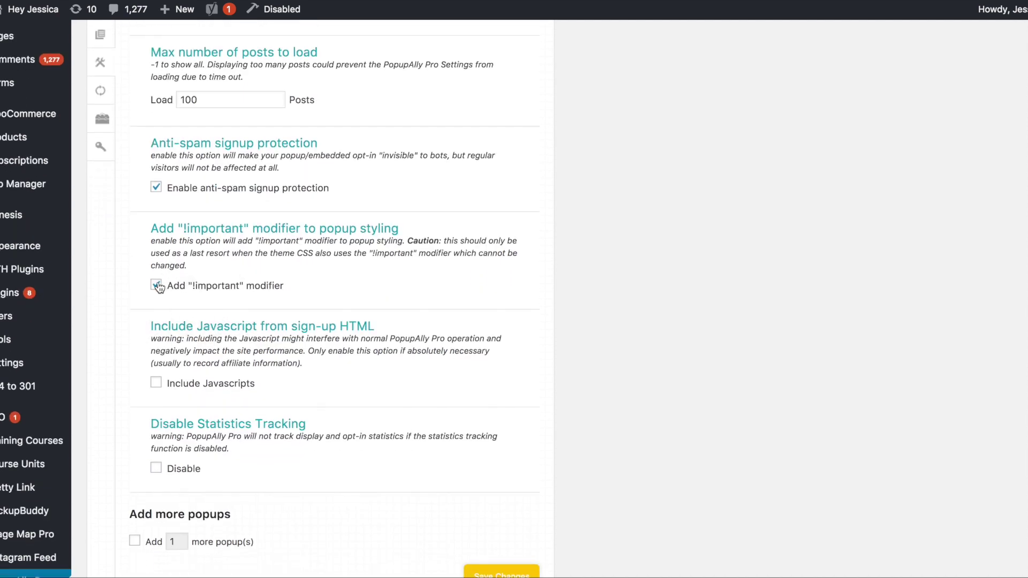
scroll(159, 287, down, 2)
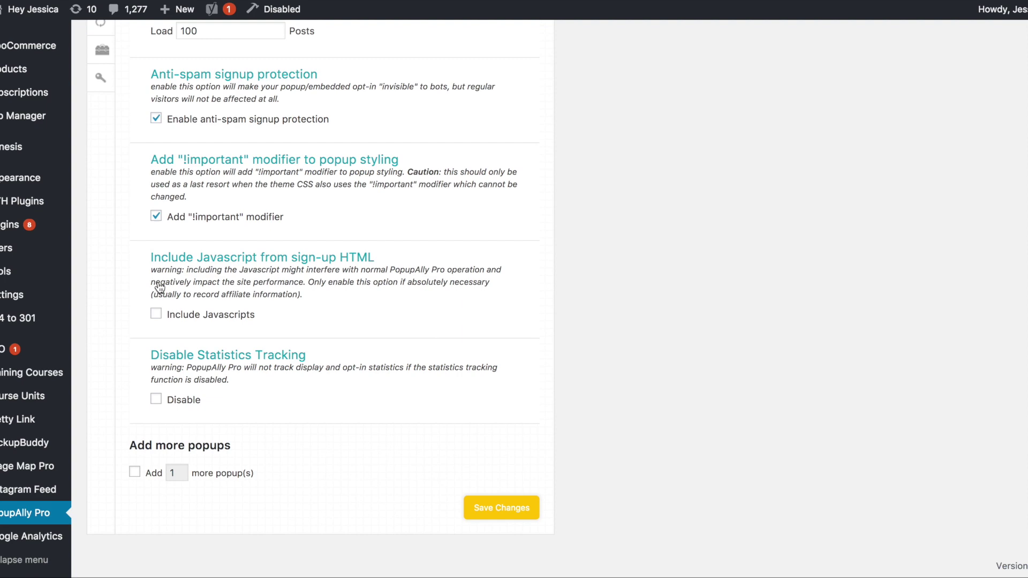
scroll(160, 288, up, 5)
click(101, 271)
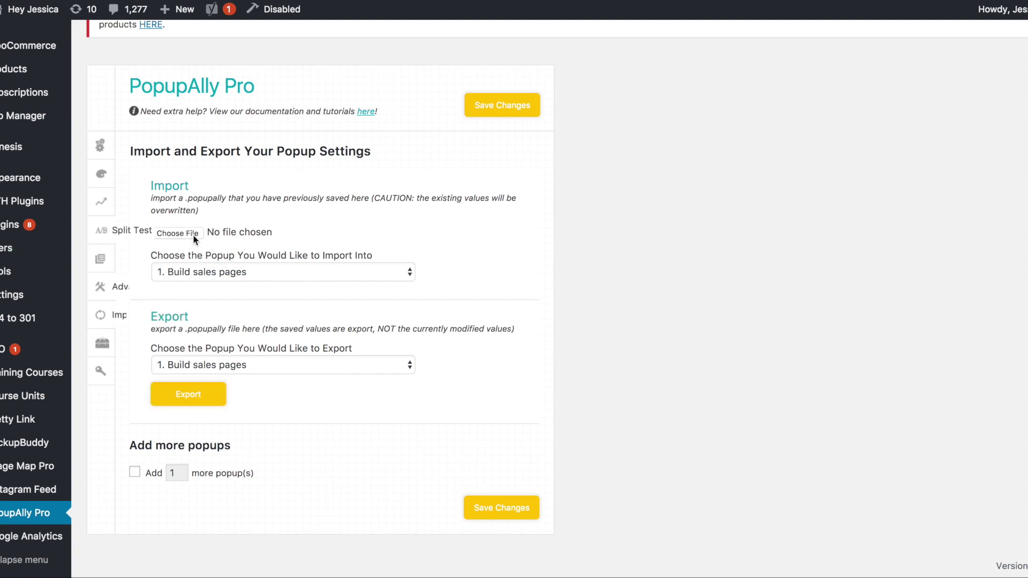
Browse the Toolkit's list of AmbitionAlly products, then switch to the License settings
click(101, 343)
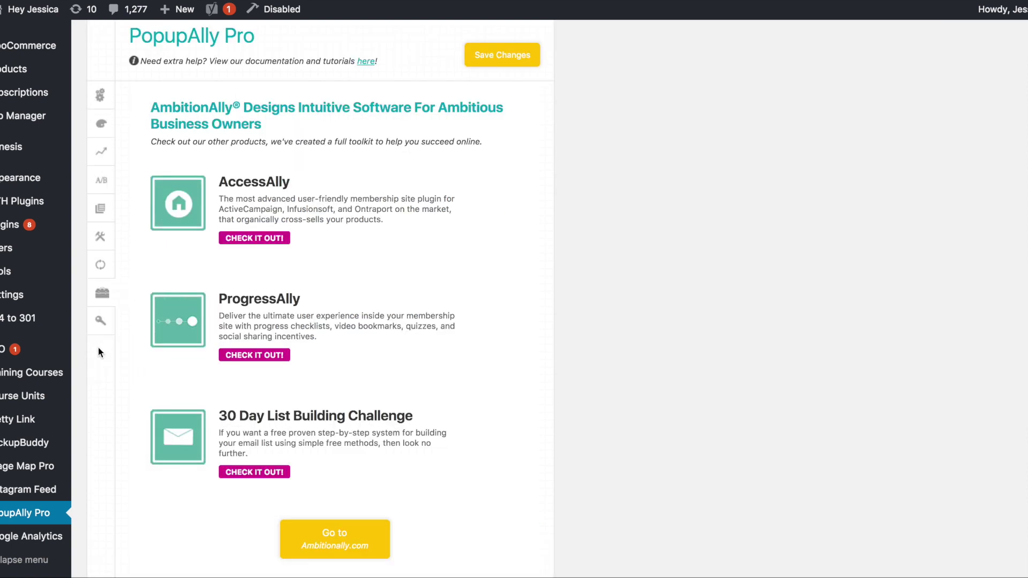
scroll(249, 217, down, 3)
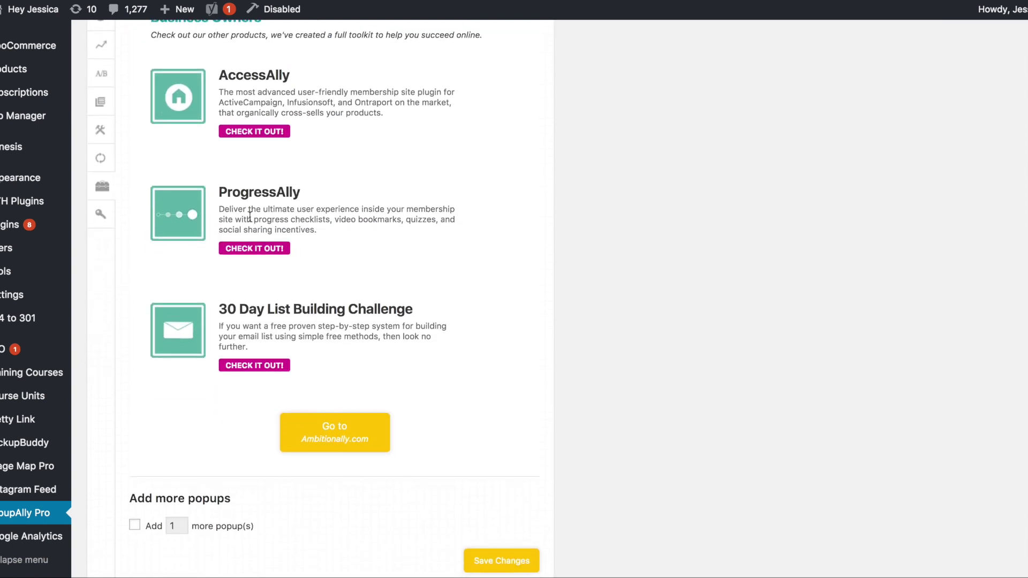
scroll(249, 216, down, 2)
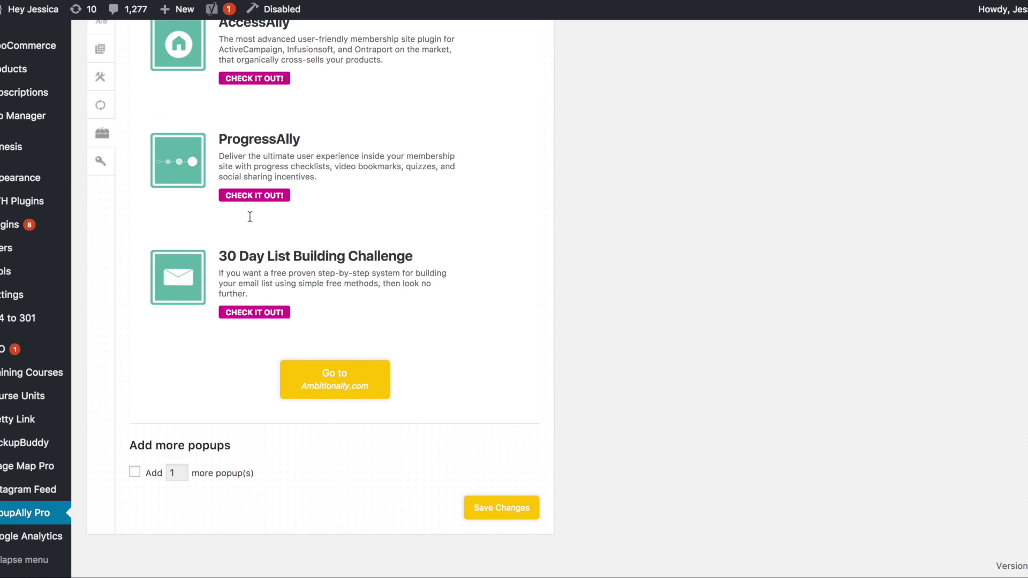
scroll(249, 216, up, 3)
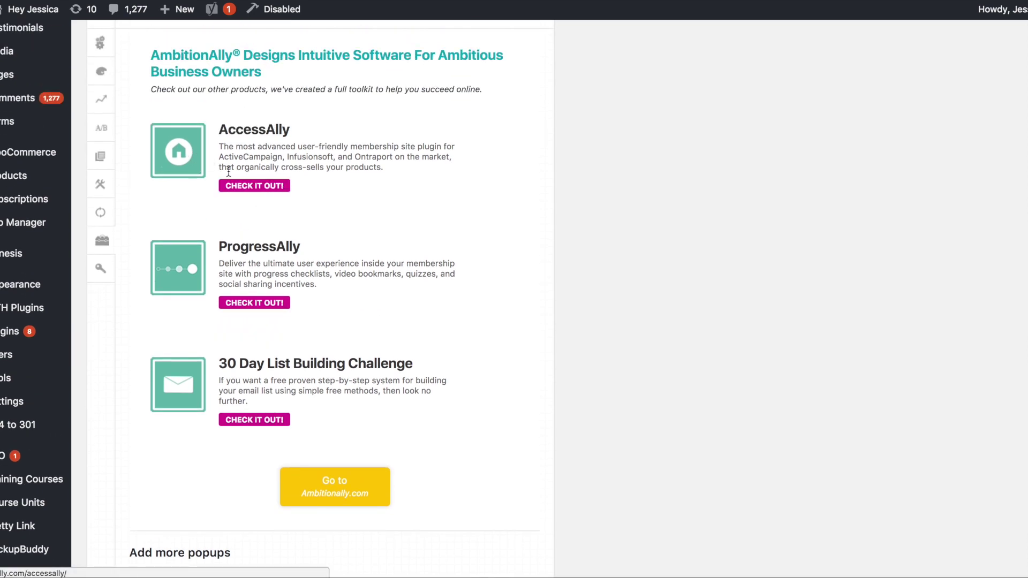
scroll(271, 317, down, 3)
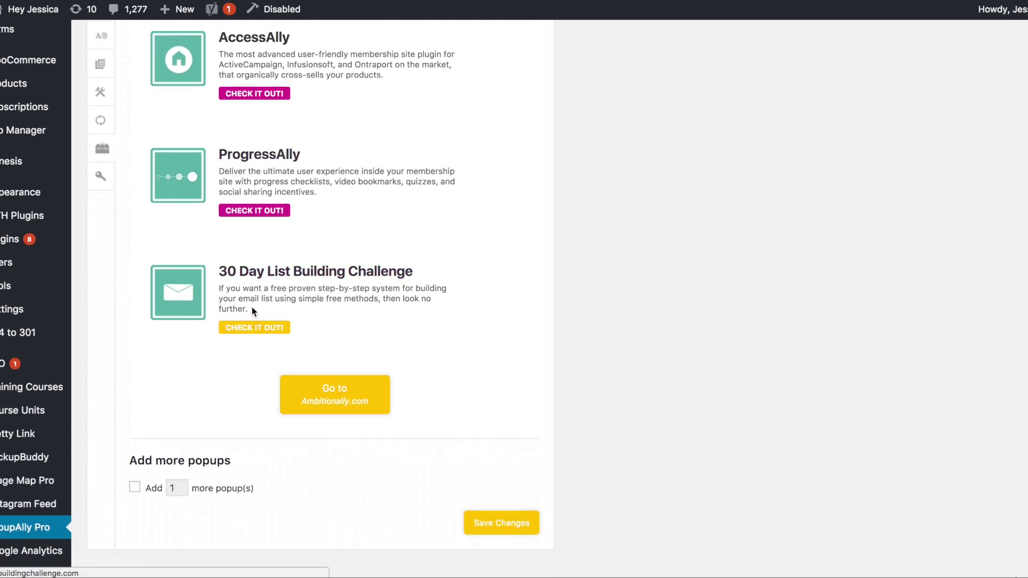
scroll(251, 311, up, 3)
click(100, 275)
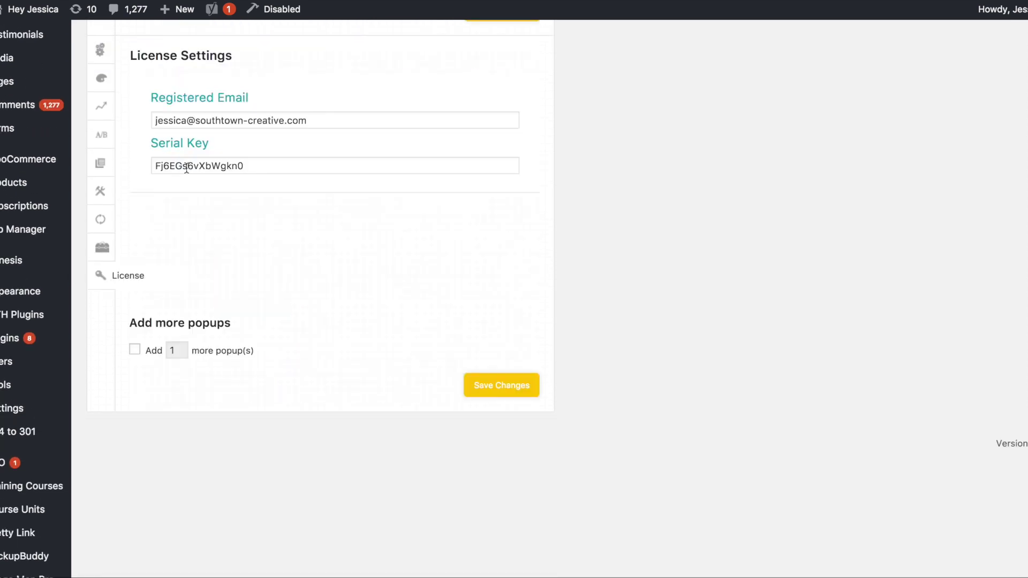
Go back to the Import/Export settings, then bring up Launchpad with F4
click(101, 219)
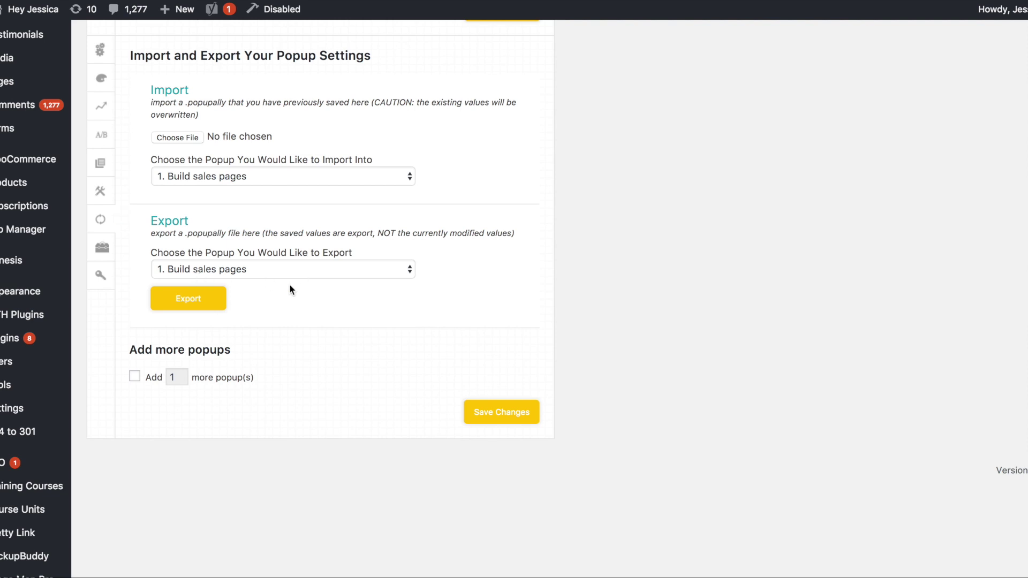
scroll(290, 290, up, 3)
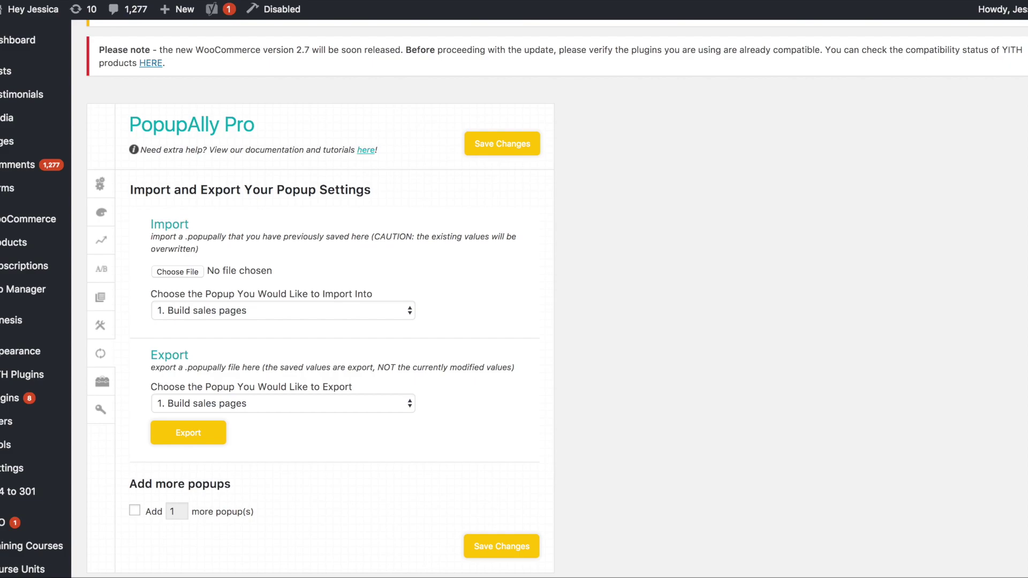
key(F4)
Launch Safari, load theheyjessica.com, and move the browser window to the left
click(262, 35)
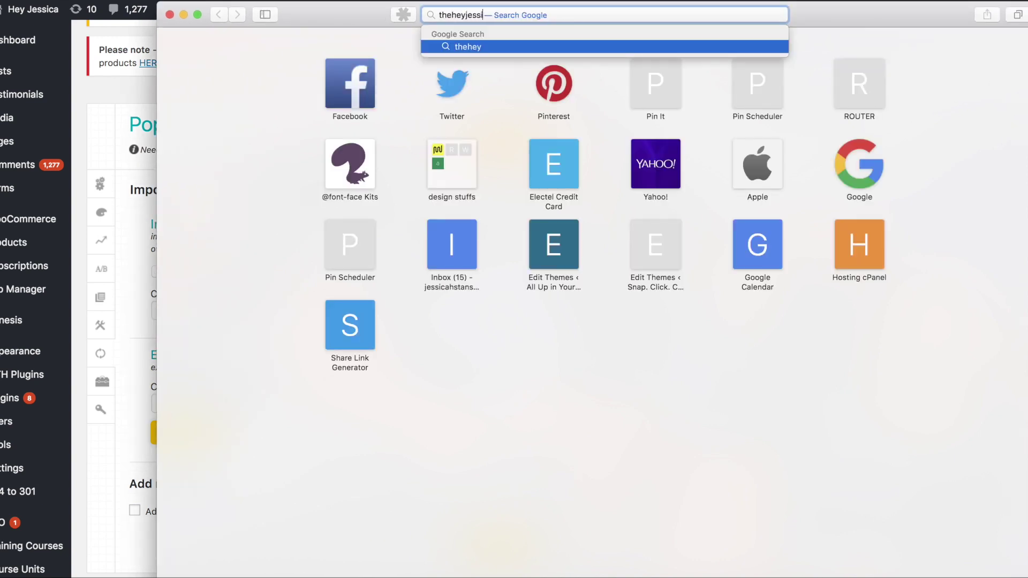
key(Return)
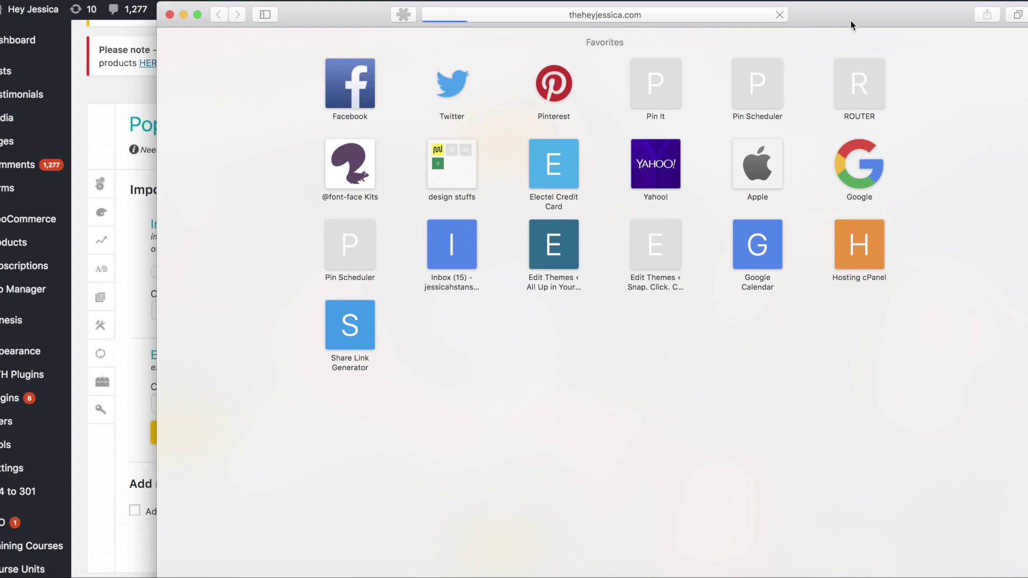
drag(851, 20, 787, 18)
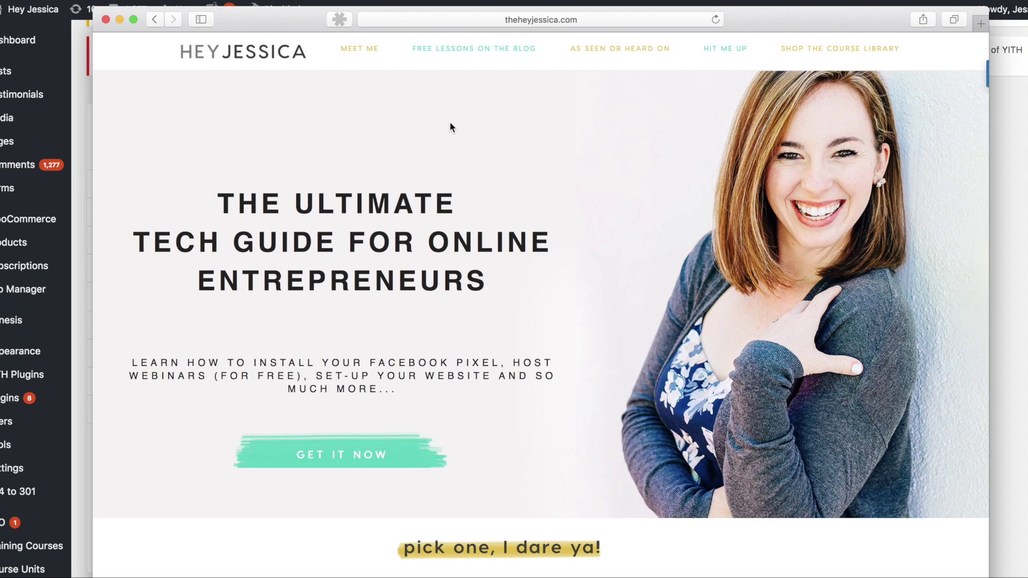
Trigger the You're going to LOVE this! popup from GET IT NOW, then close it
drag(296, 25, 320, 22)
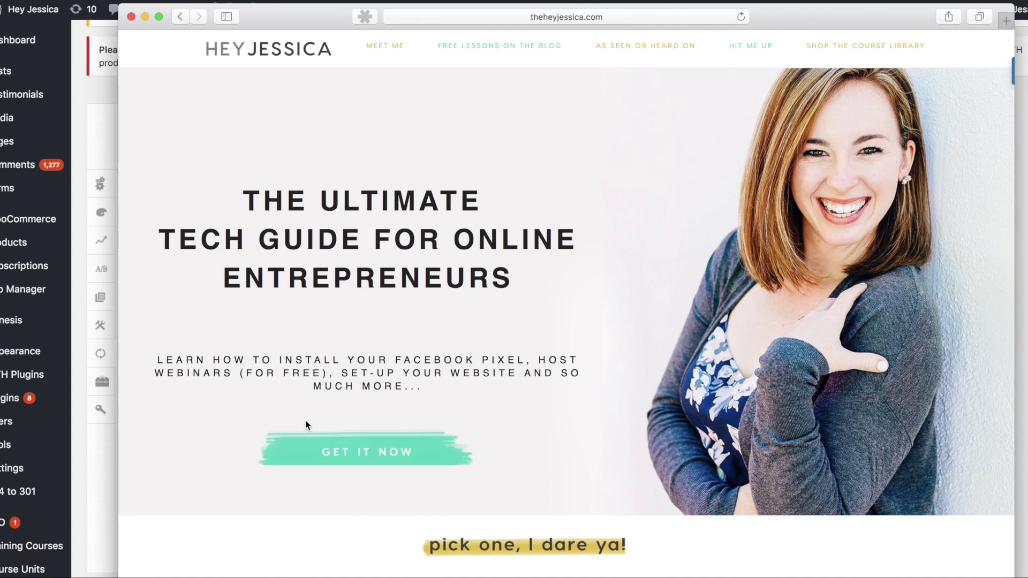
click(394, 451)
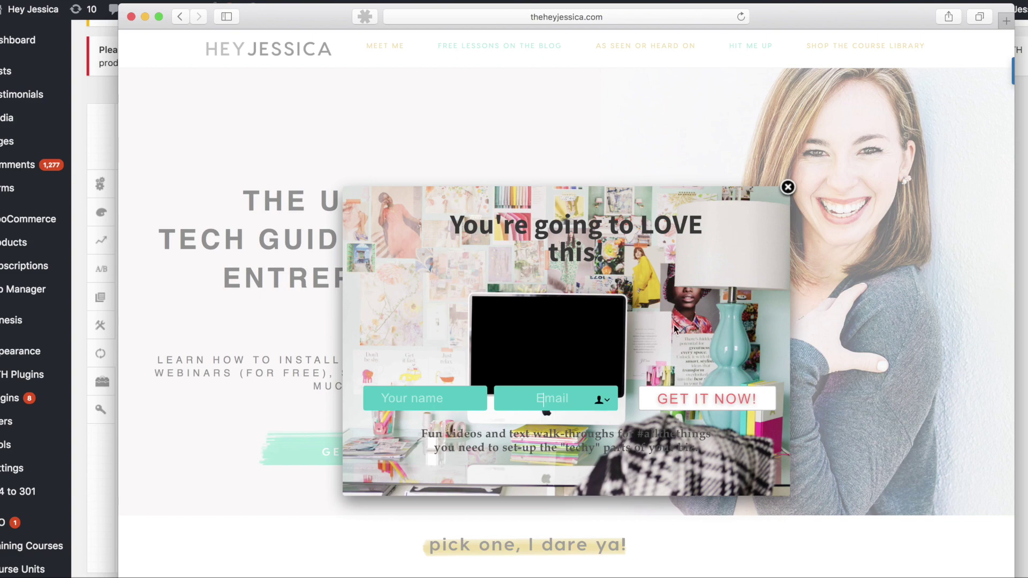
click(788, 187)
Reopen and close the opt-in popup, then bring the WordPress PopupAlly Pro window back
scroll(577, 480, down, 3)
scroll(578, 480, down, 10)
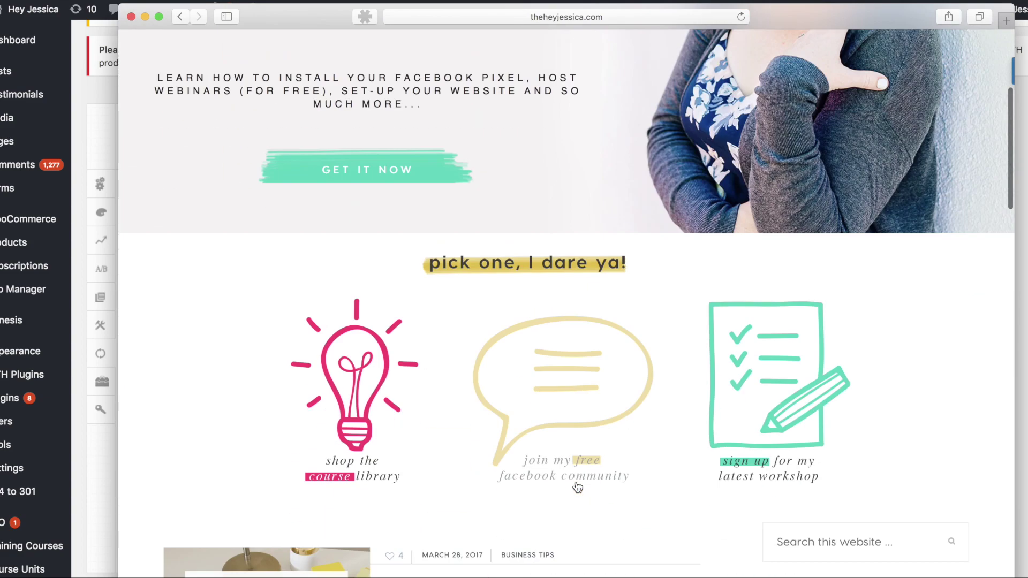
scroll(577, 486, up, 10)
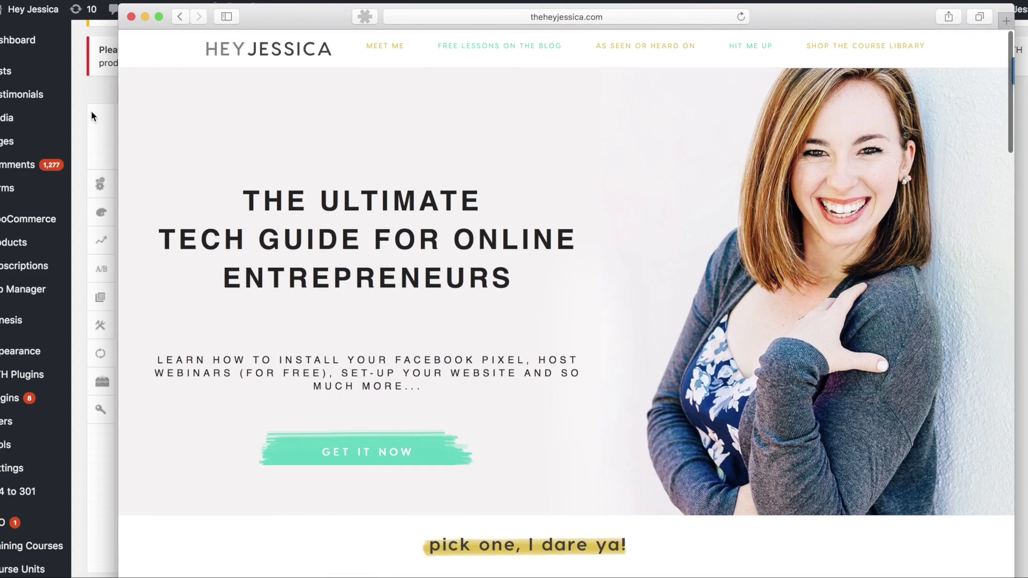
click(394, 449)
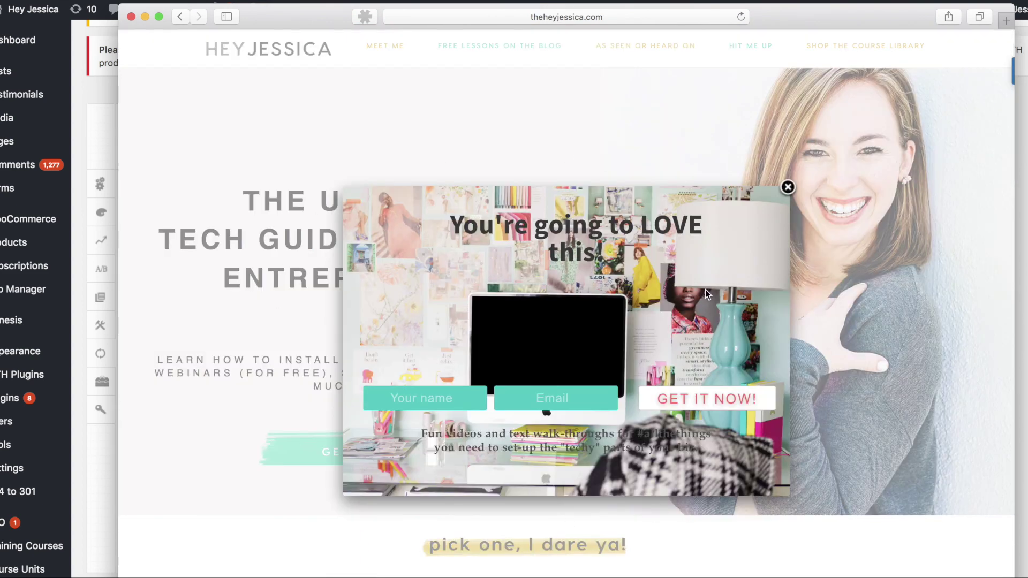
click(787, 188)
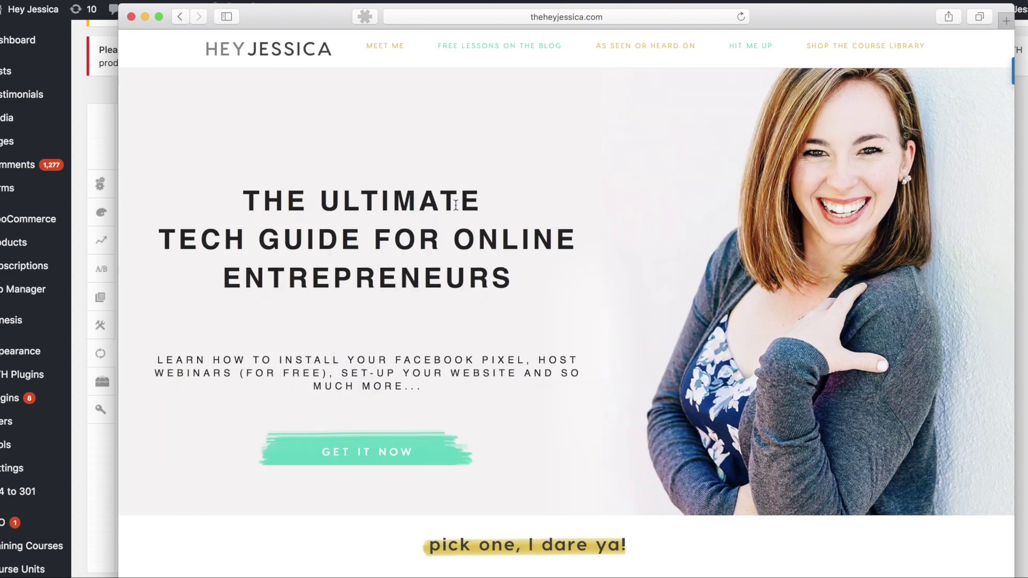
click(91, 134)
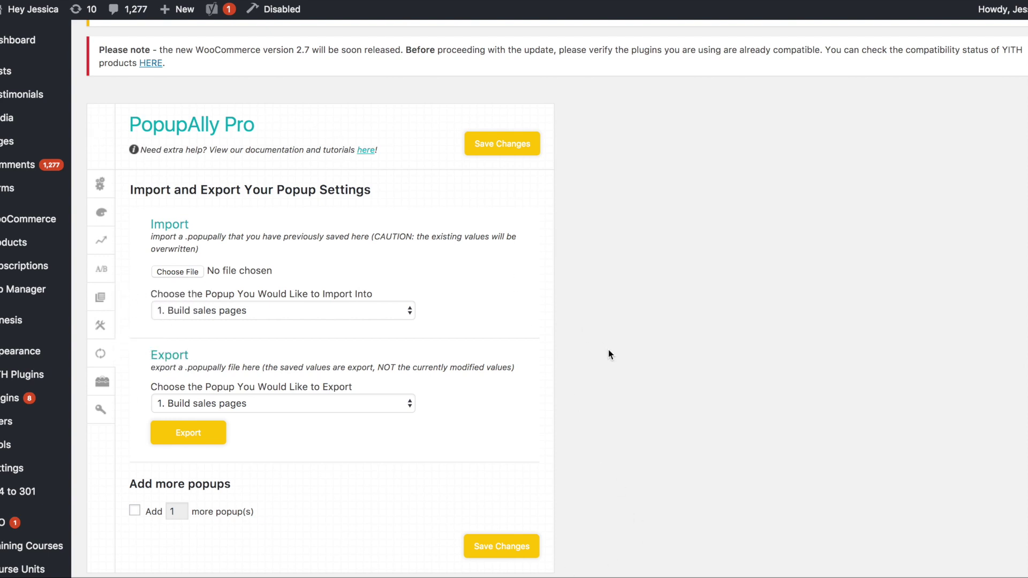
scroll(608, 350, down, 2)
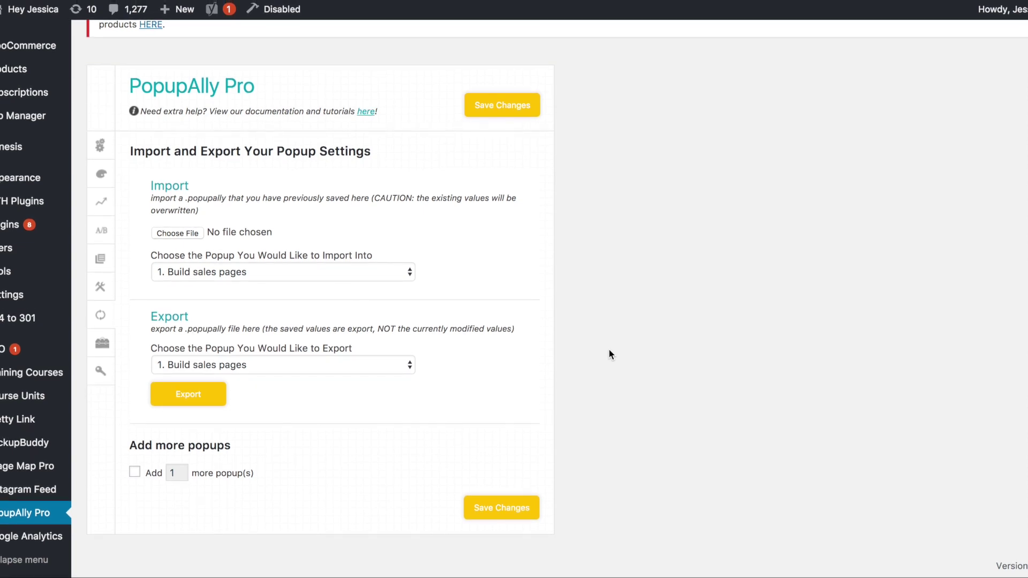
scroll(554, 356, up, 3)
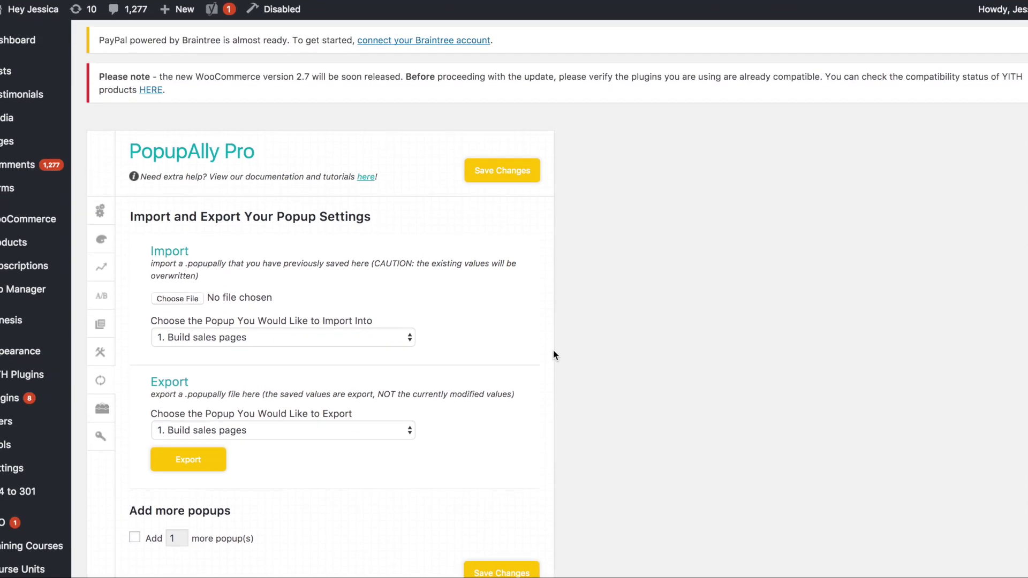